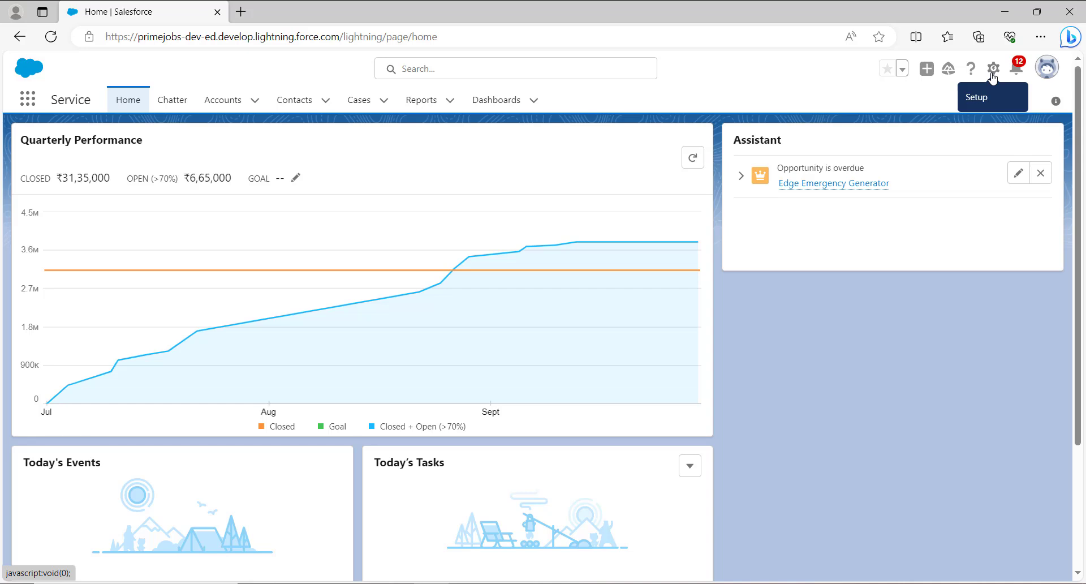
Step: Open the Setup home page for the current app
click(994, 75)
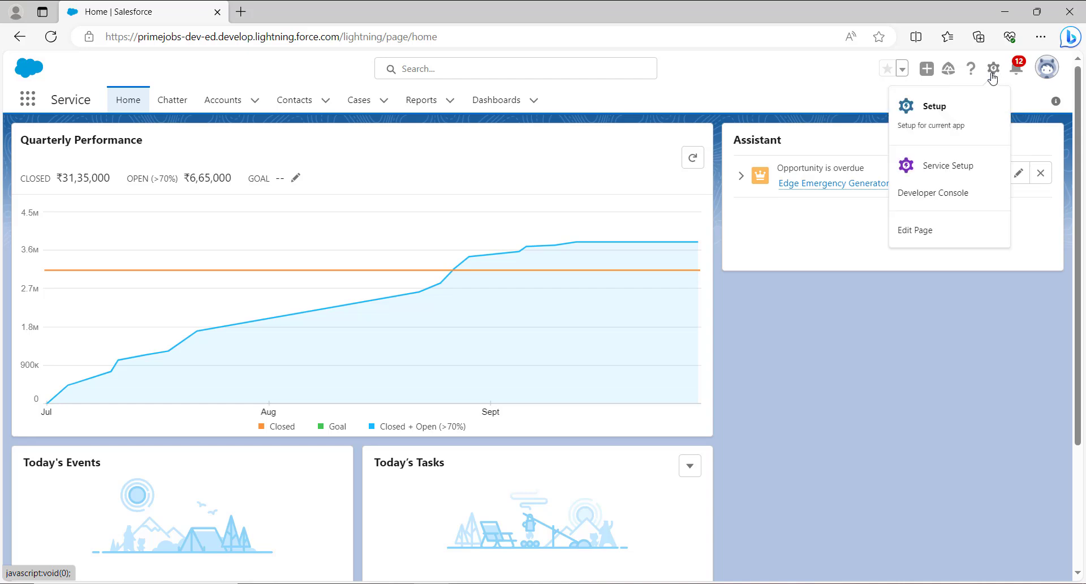
click(941, 116)
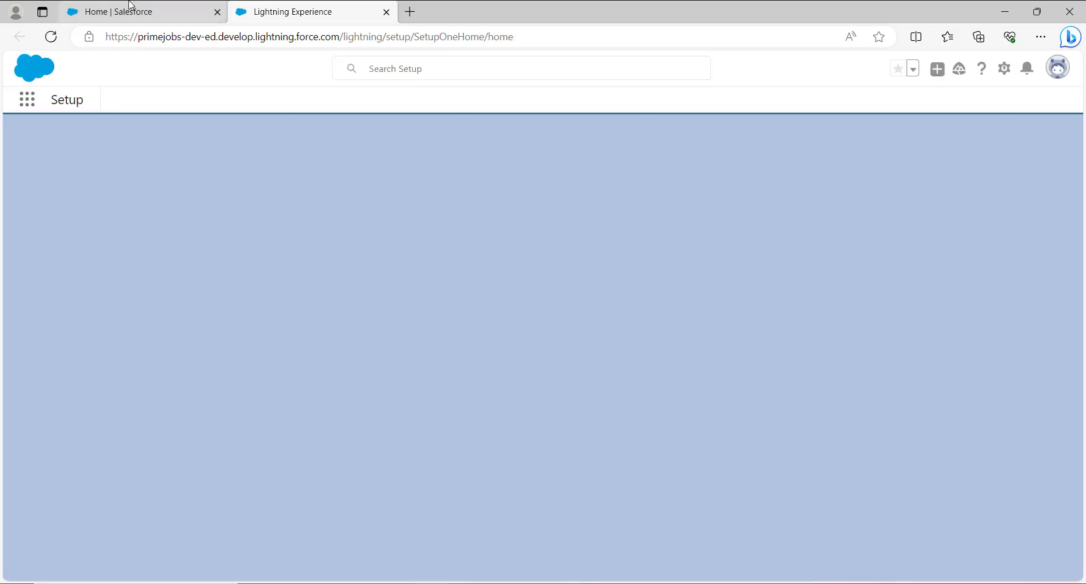
click(163, 9)
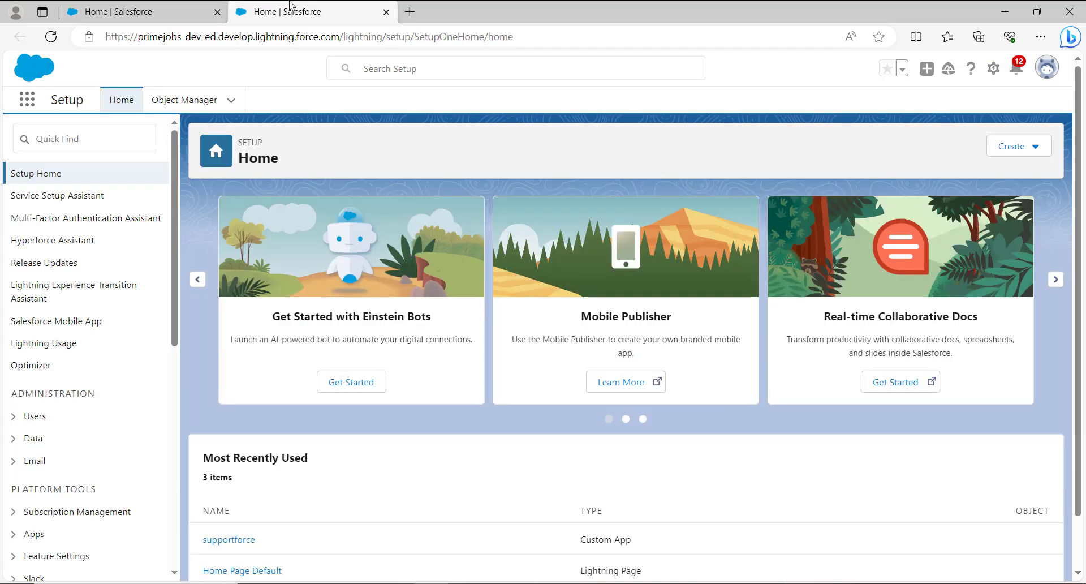
click(283, 11)
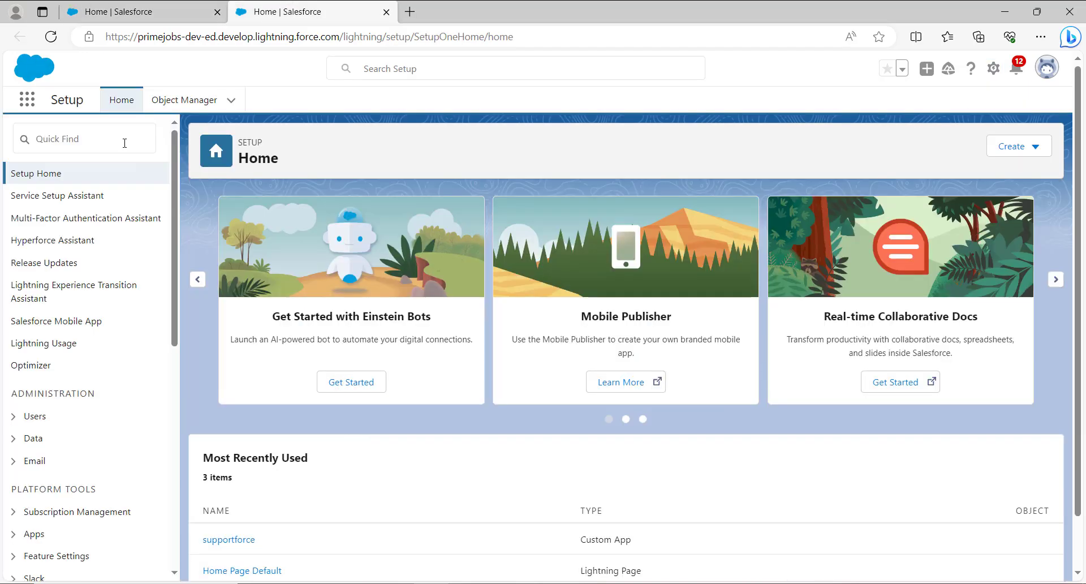
Step: Switch to the Service app and open its home page for editing in Lightning App Builder
click(27, 101)
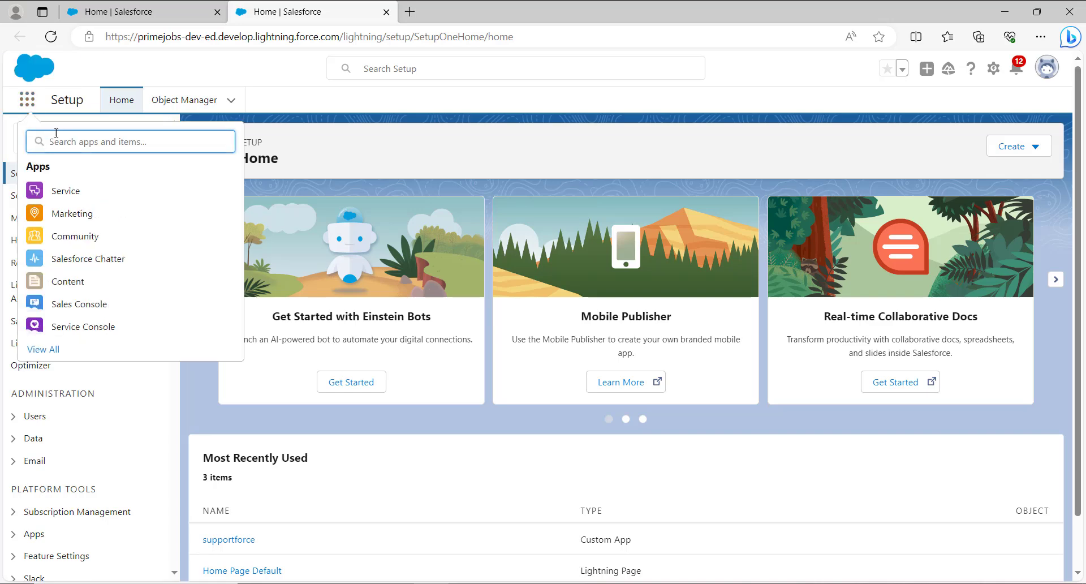
click(67, 196)
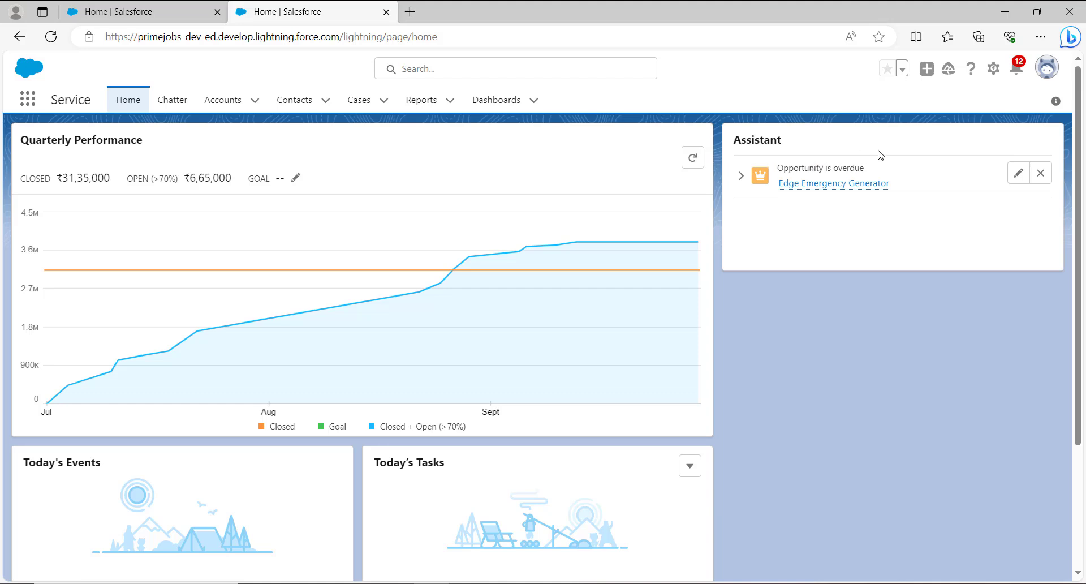
click(994, 69)
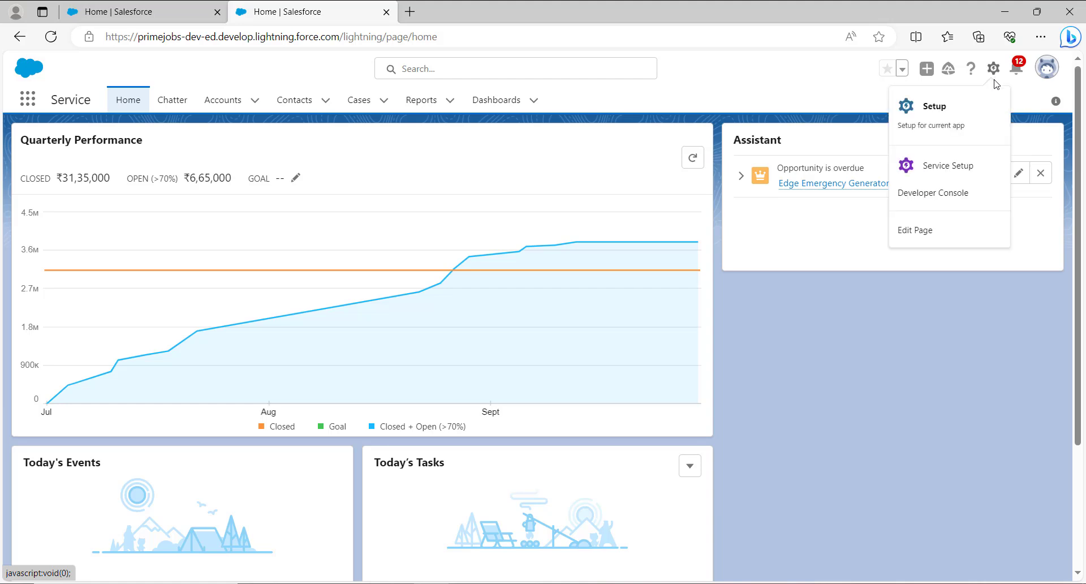
click(951, 242)
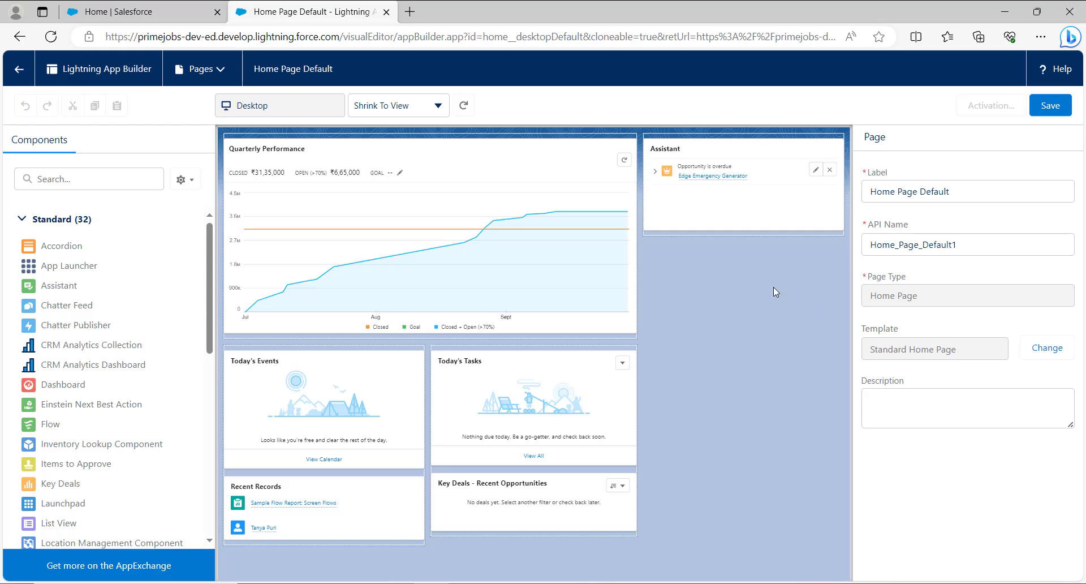
Step: Move the Key Deals component below Recent Records, save the home page without activating it and return to the app
drag(524, 418, 311, 559)
drag(466, 501, 315, 553)
scroll(548, 571, down, 2)
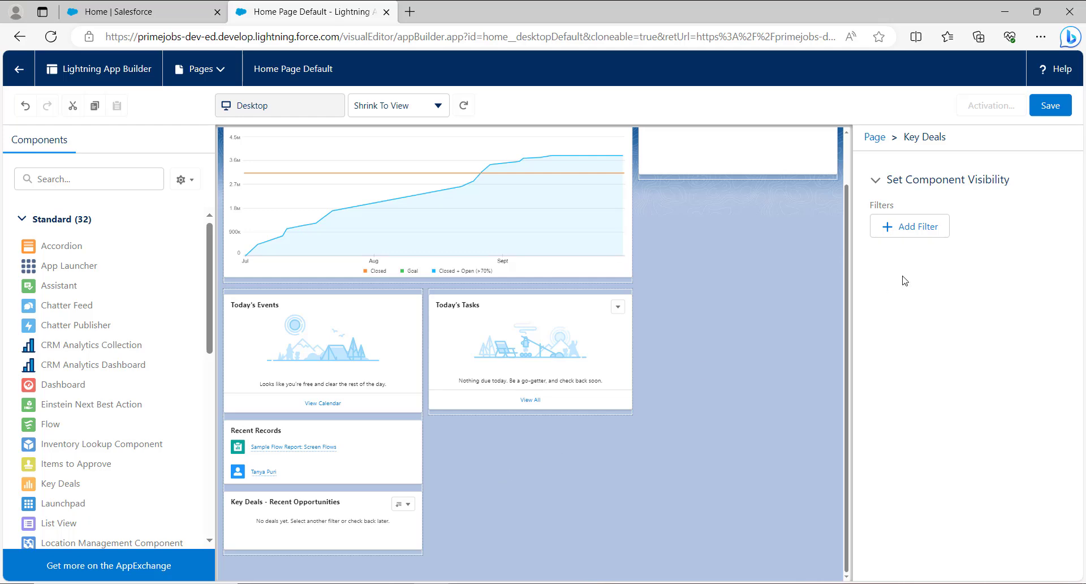
click(1051, 106)
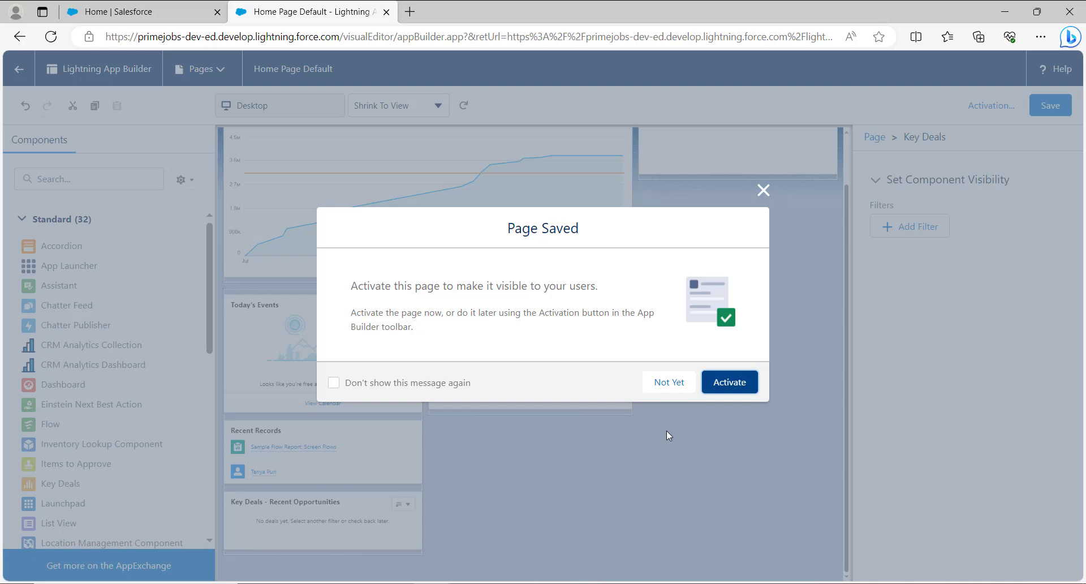
click(679, 387)
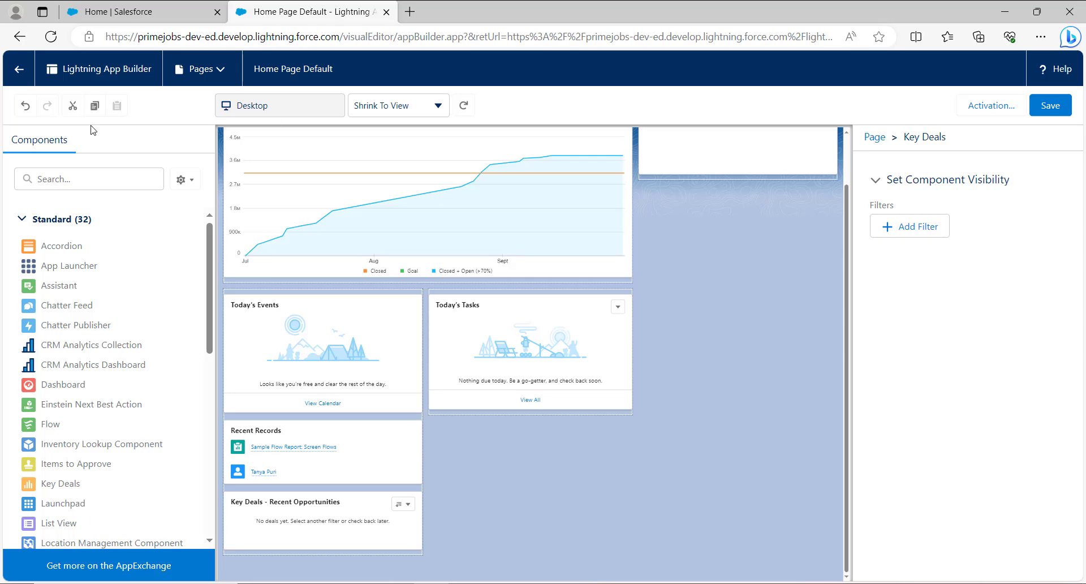
click(16, 74)
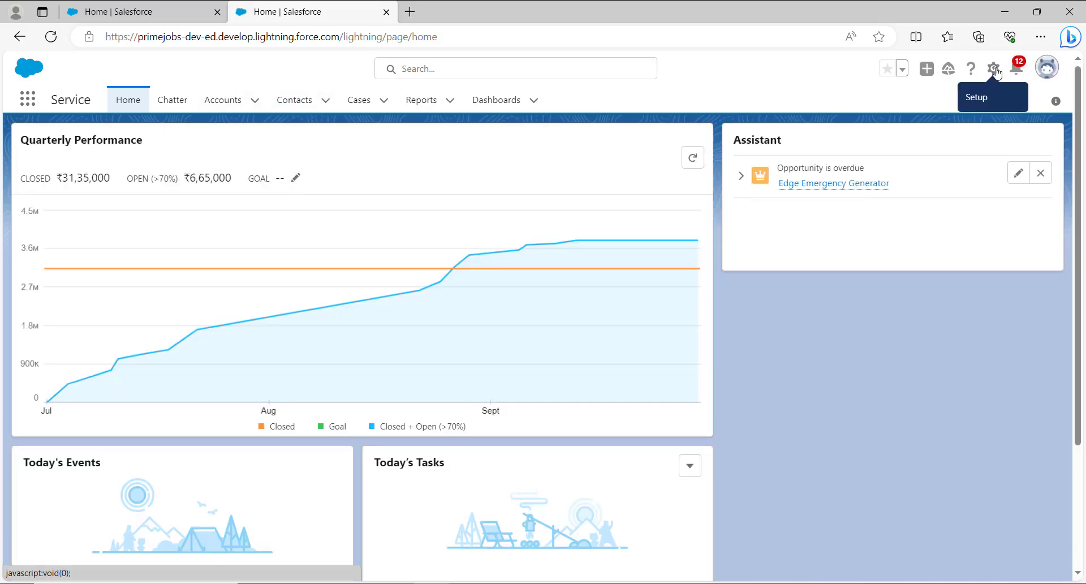
Step: Find Lightning App Builder in Setup and open it to edit the Home_Page_Default page
click(995, 70)
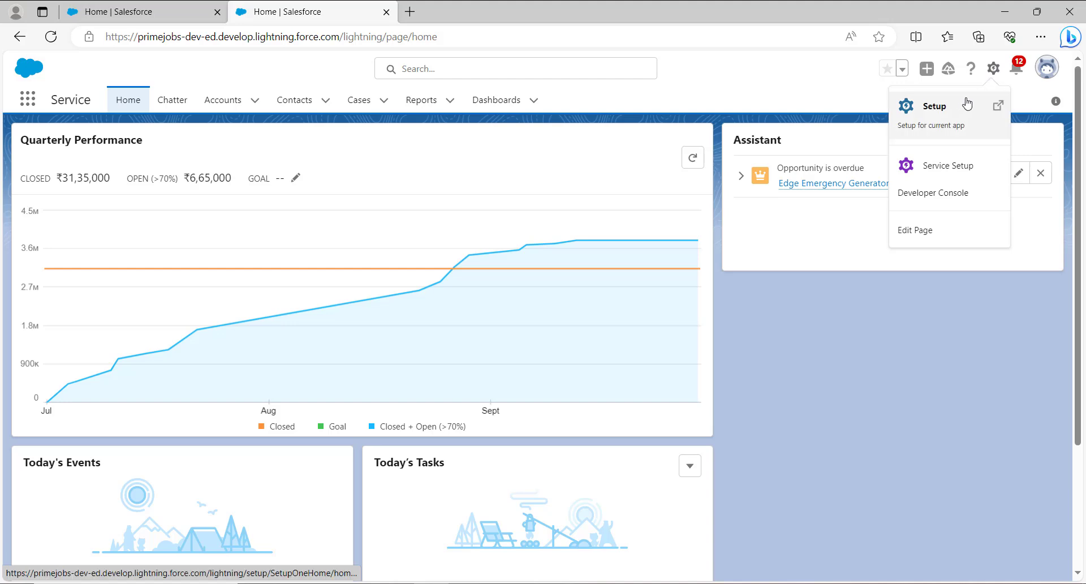
click(962, 109)
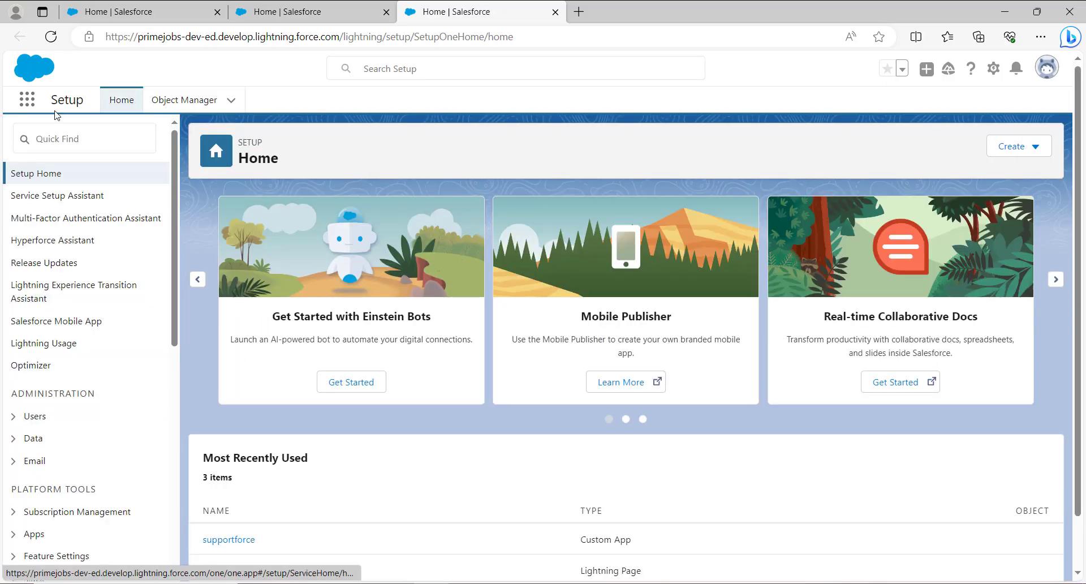
click(55, 136)
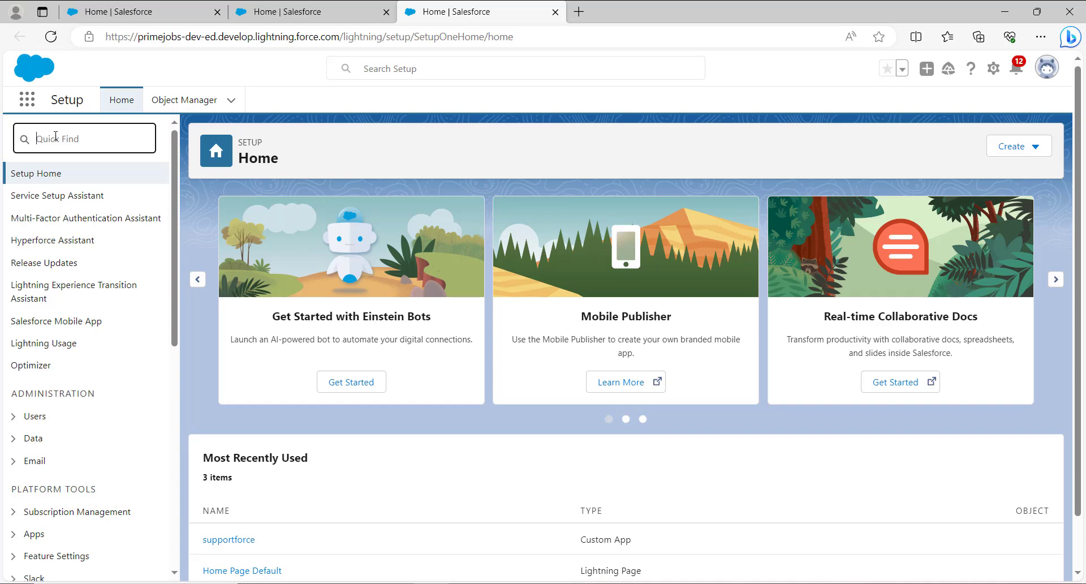
text(Lightning App Bui)
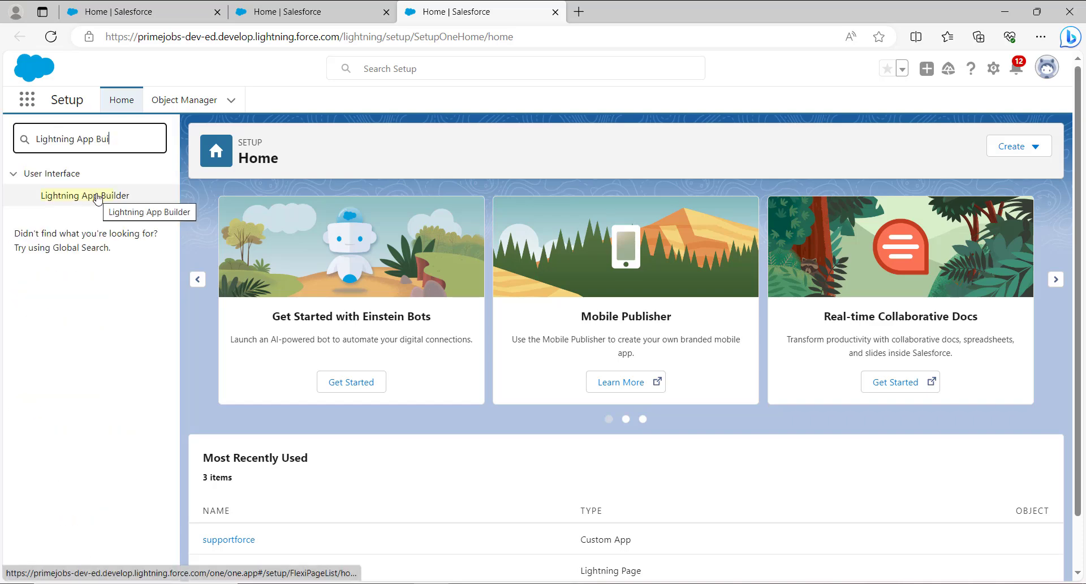
click(98, 196)
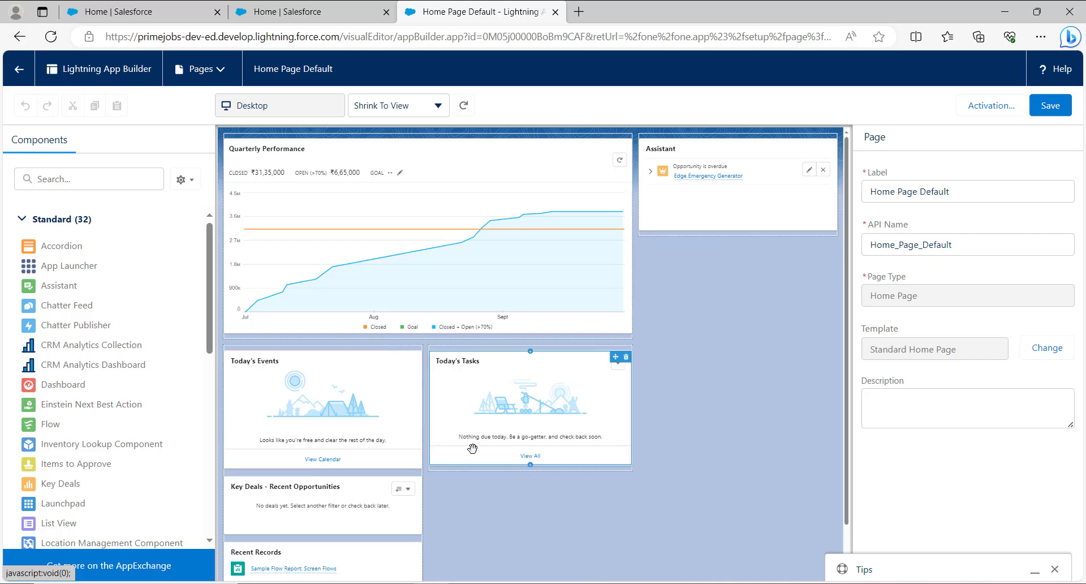
Step: Delete the Assistant component from the Home_Page_Default page, save it and return to the Lightning Pages list
scroll(472, 447, down, 1)
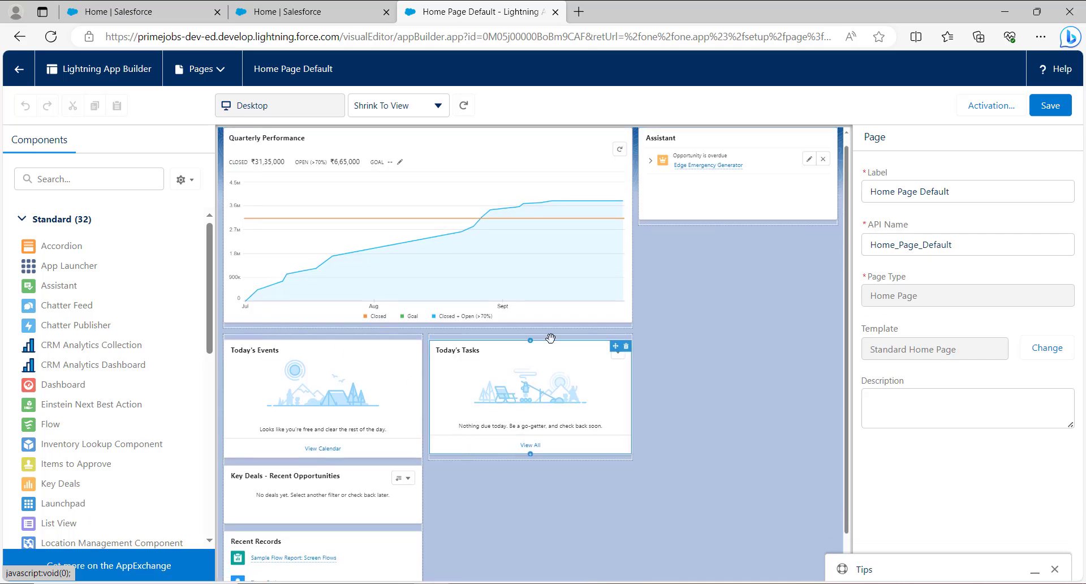
click(703, 192)
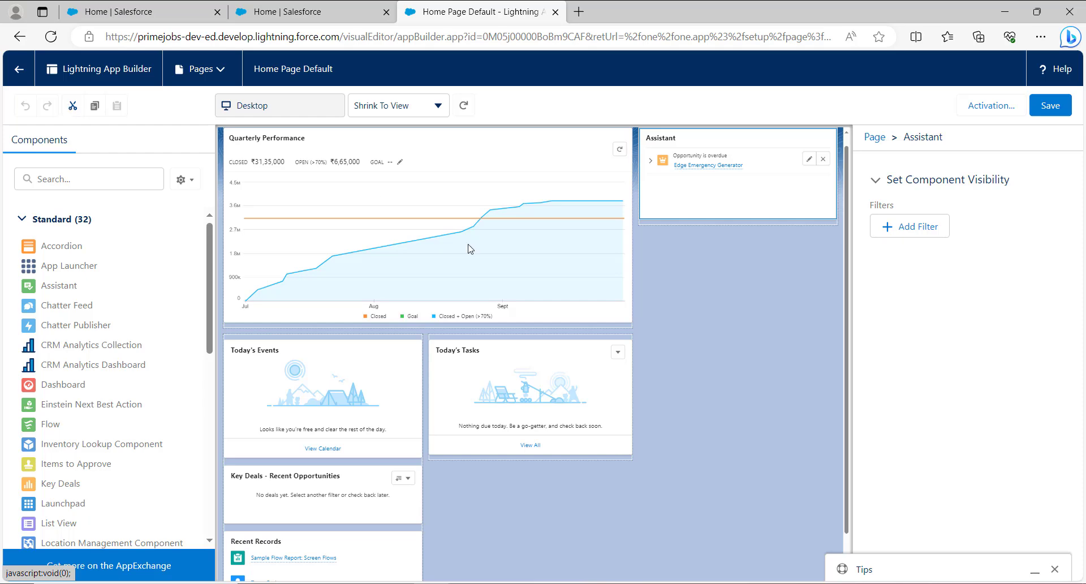
key(Delete)
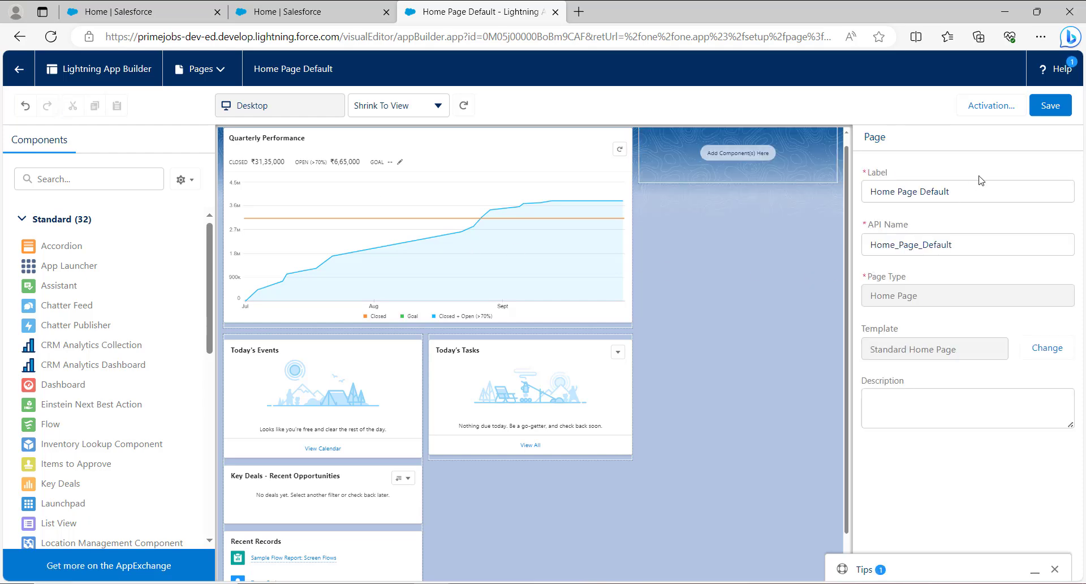
click(1053, 116)
click(14, 68)
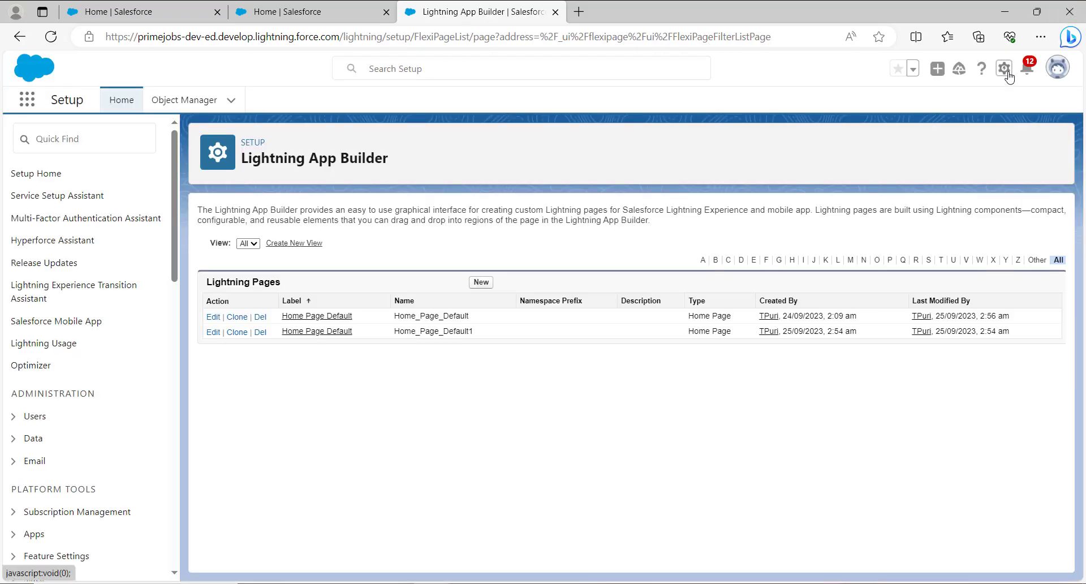
Step: Go back to Setup, find the Home item by searching for "home" in the App Launcher, and open that page for editing
click(1005, 69)
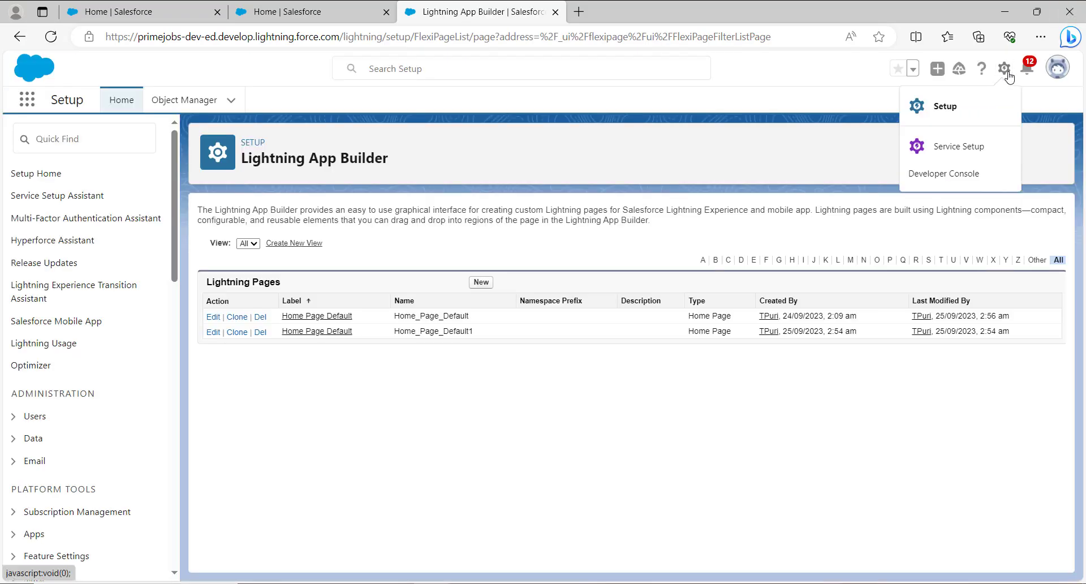
click(949, 119)
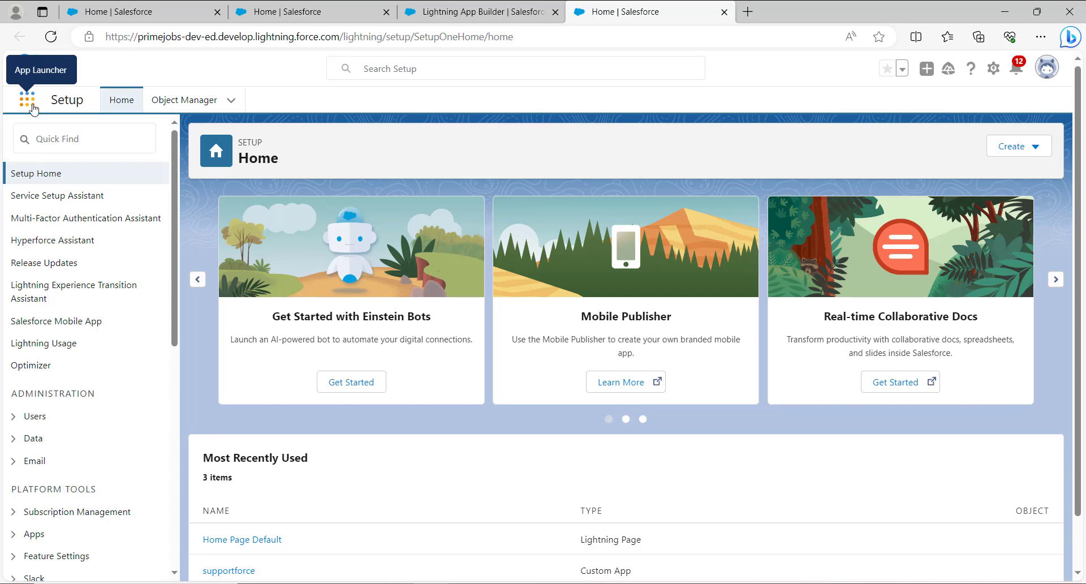
click(33, 106)
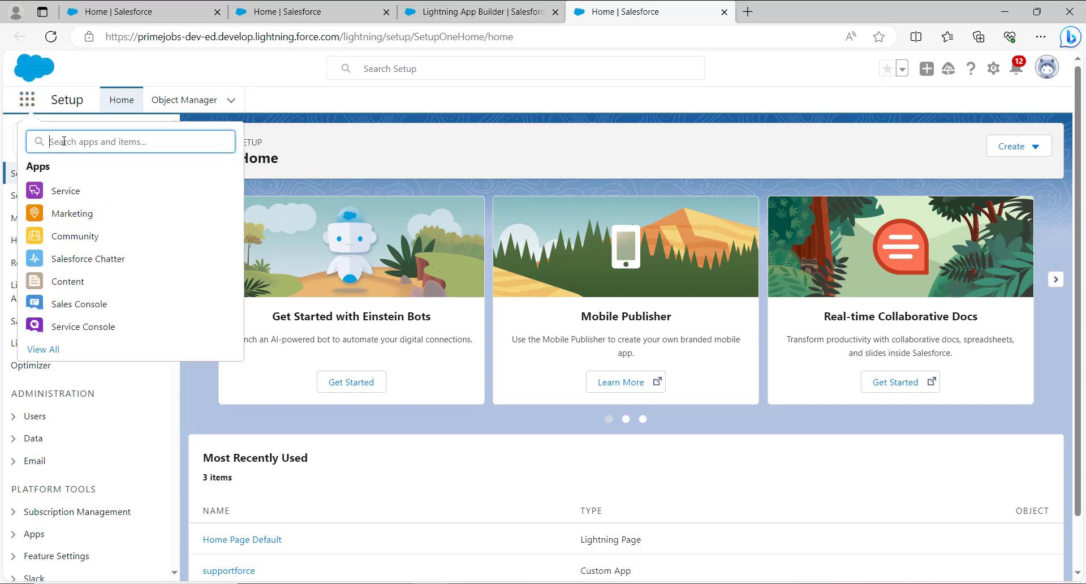
text(home)
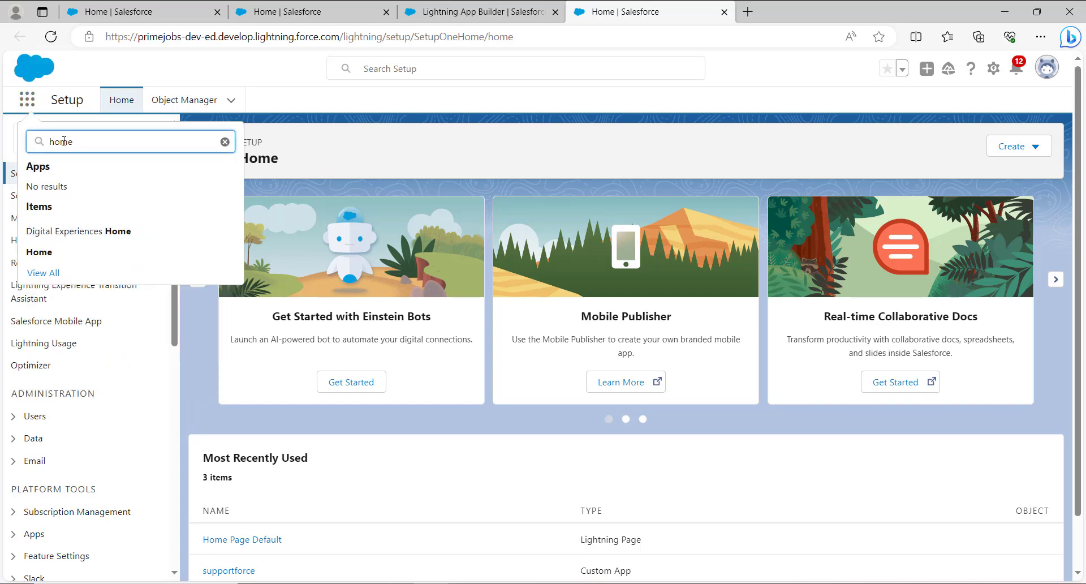
click(49, 253)
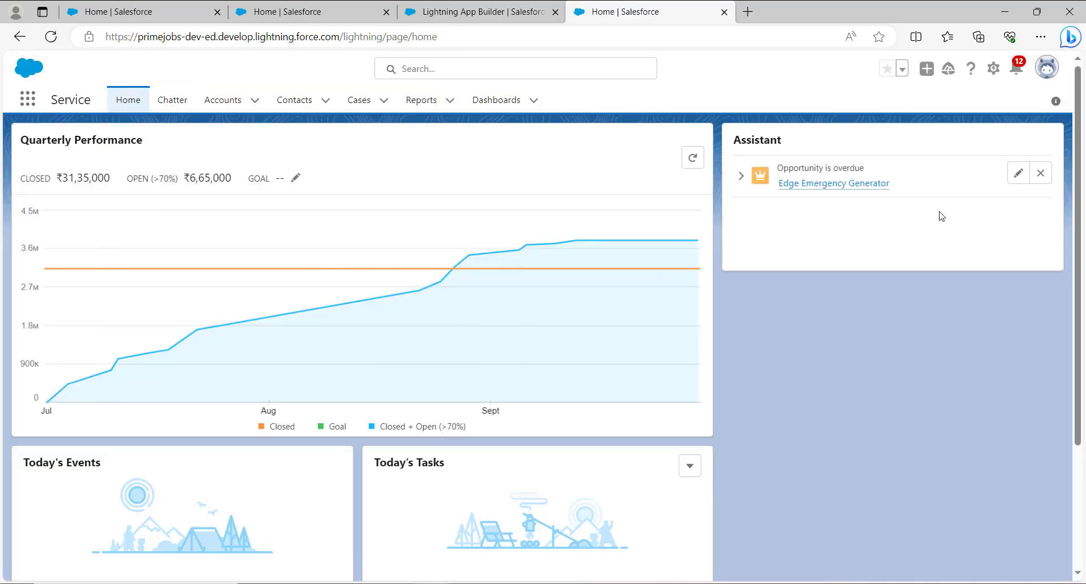
click(994, 70)
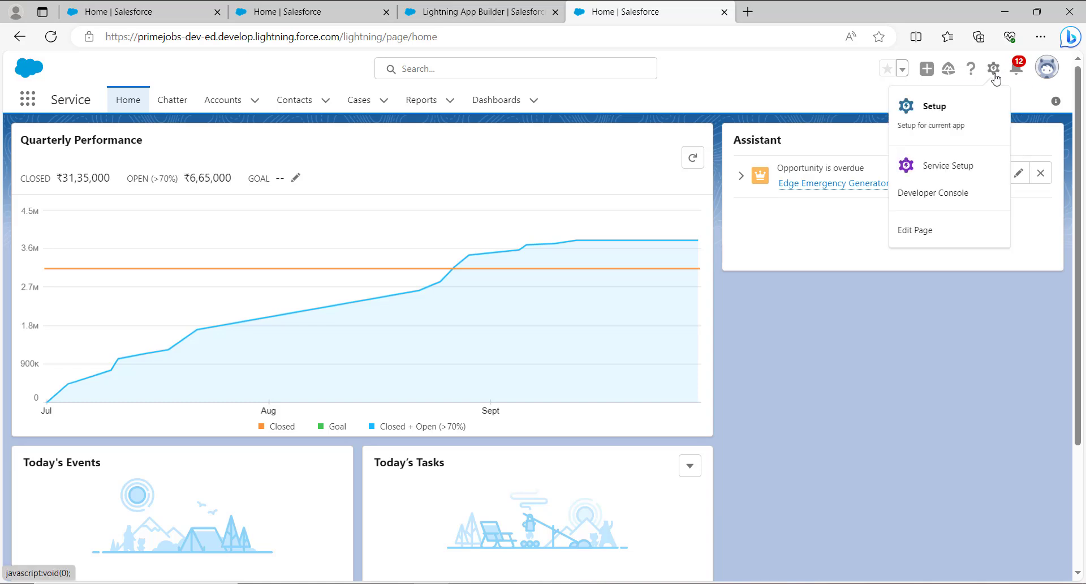
click(918, 230)
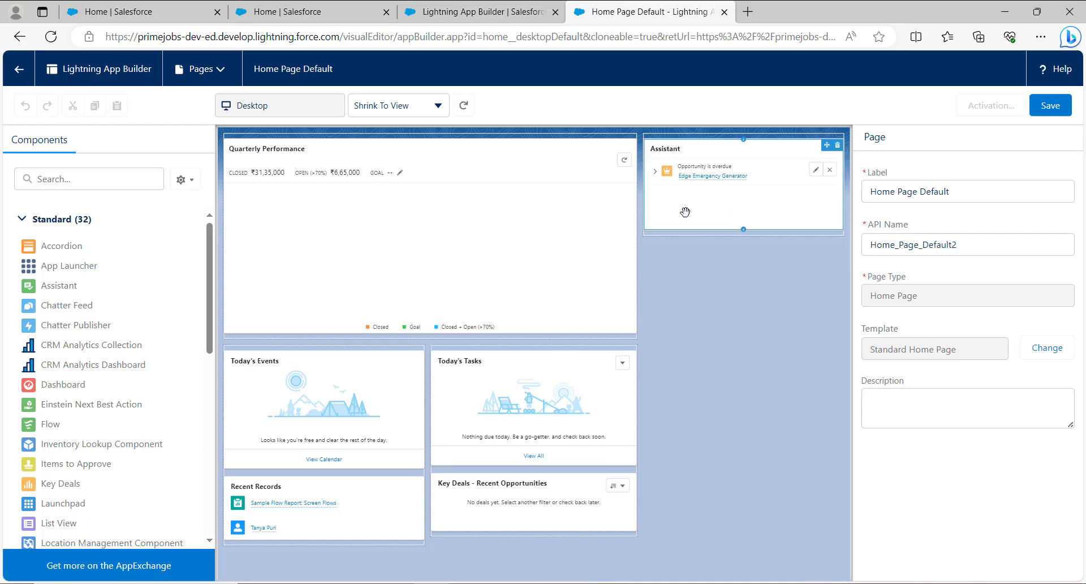
Step: Replace the Assistant component with Chatter Publisher on the home page and save it without activating
click(703, 167)
click(72, 105)
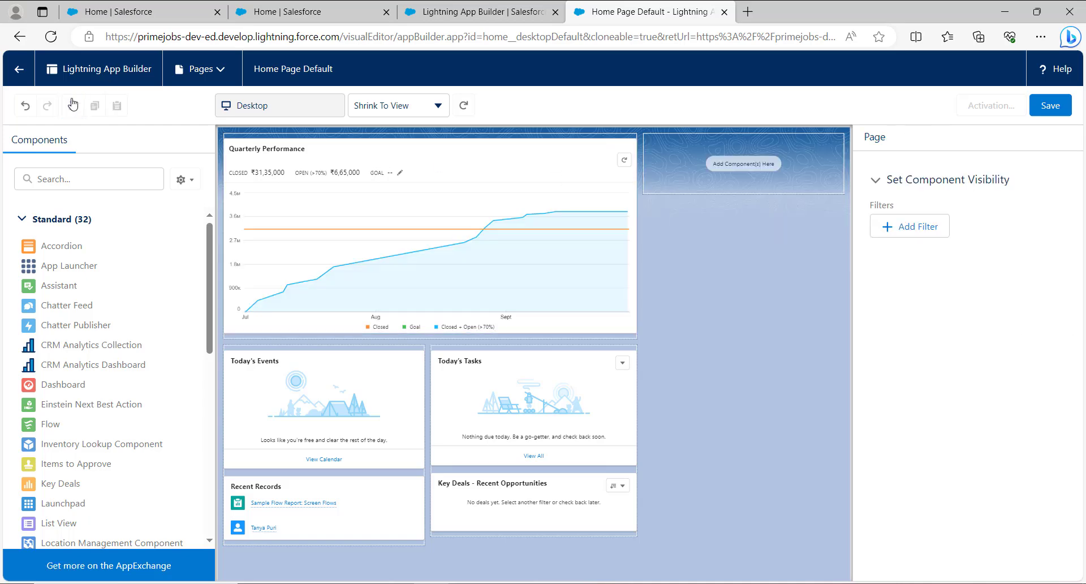
click(57, 308)
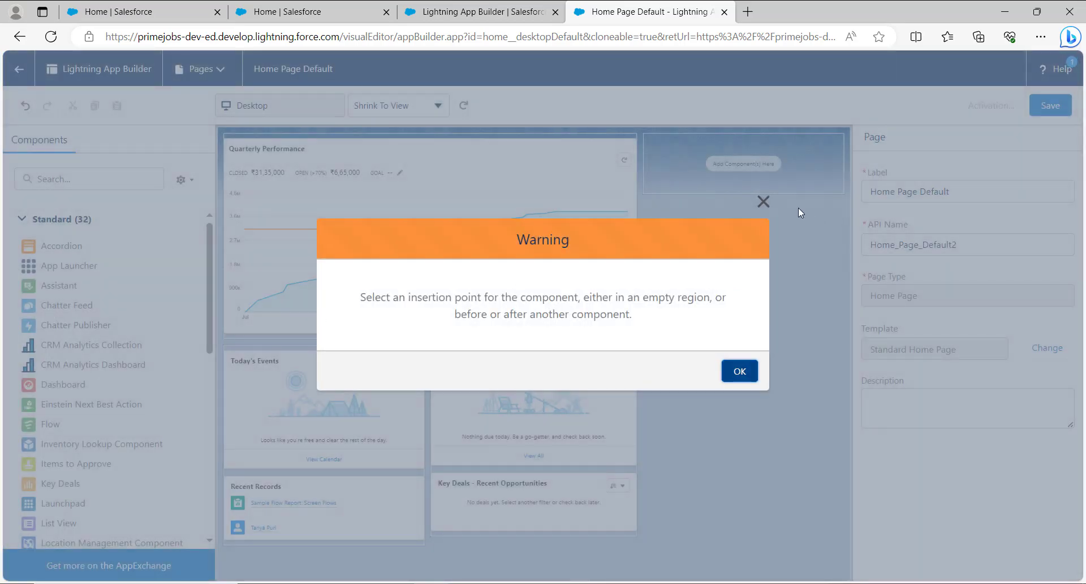
click(763, 201)
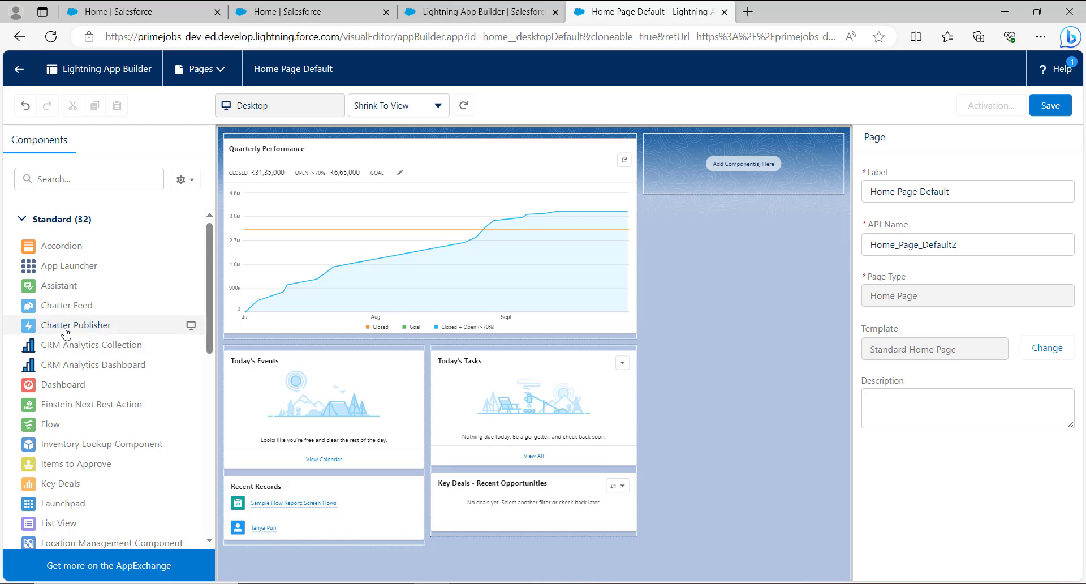
drag(66, 326, 674, 160)
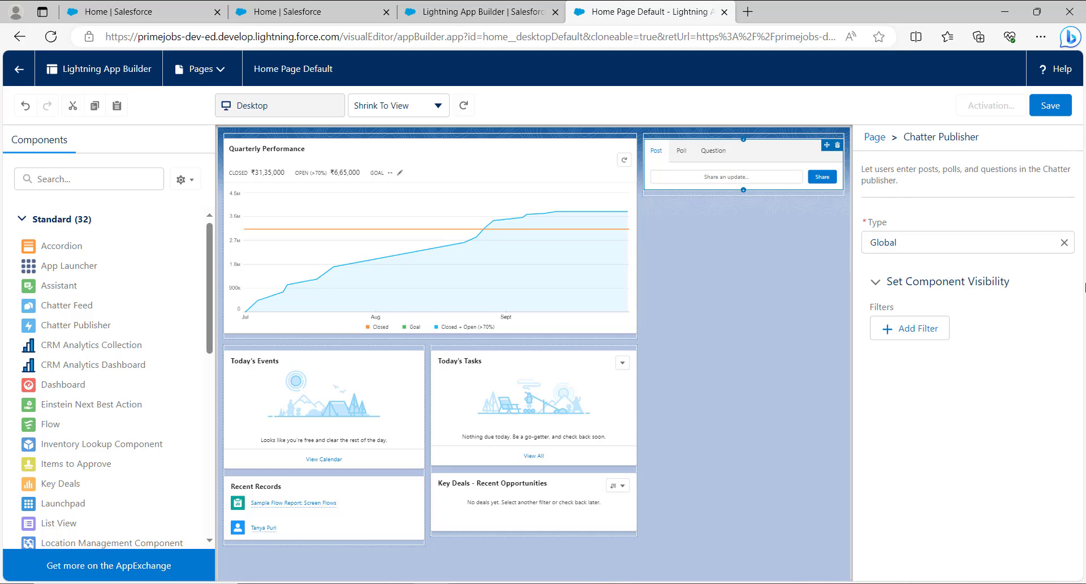
click(1047, 109)
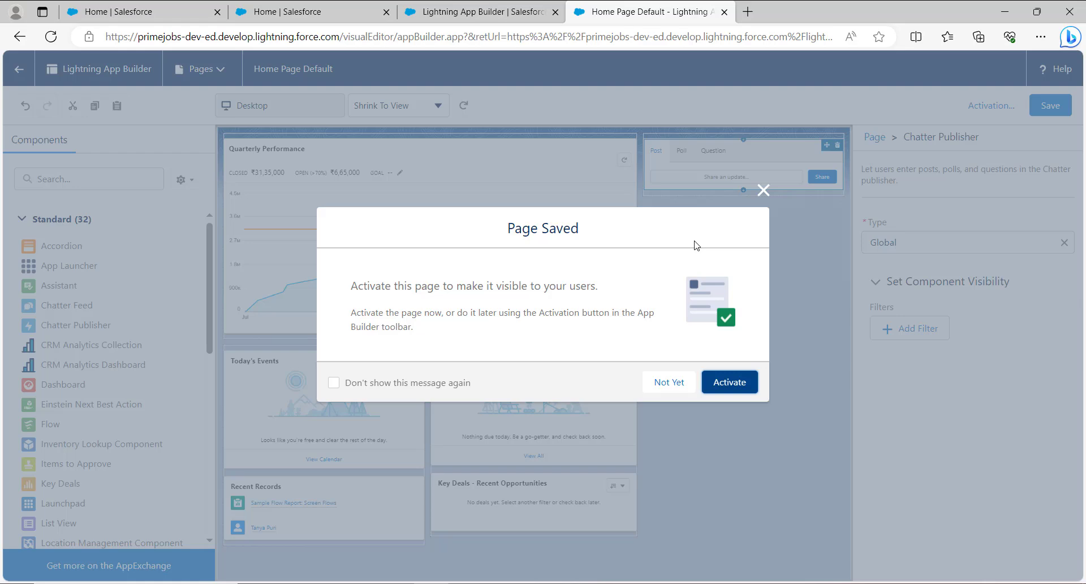
click(656, 387)
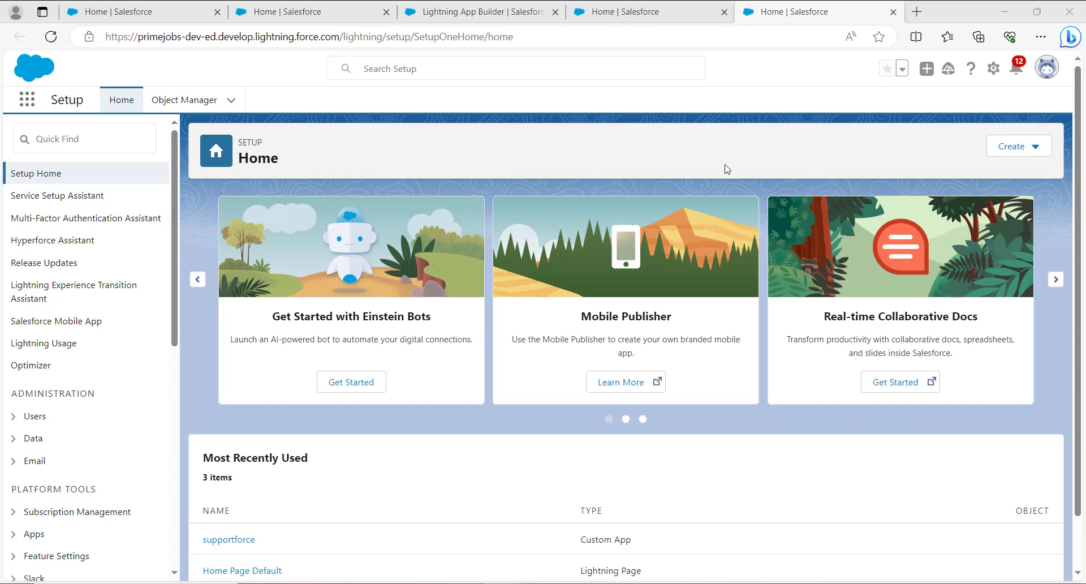
Step: Switch from Lightning Experience to Salesforce Classic and open its Setup page
click(1048, 69)
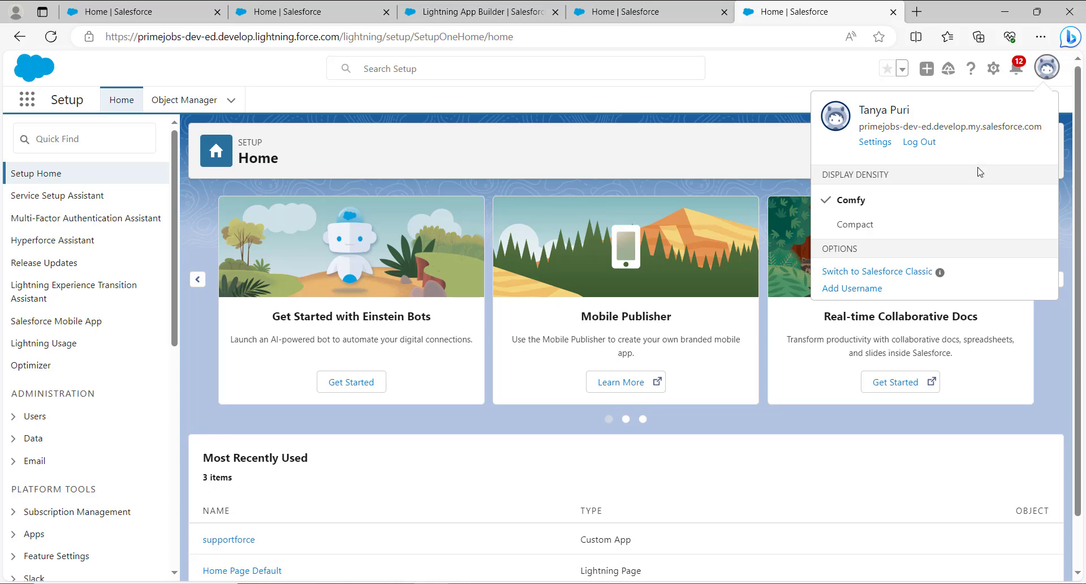
click(903, 273)
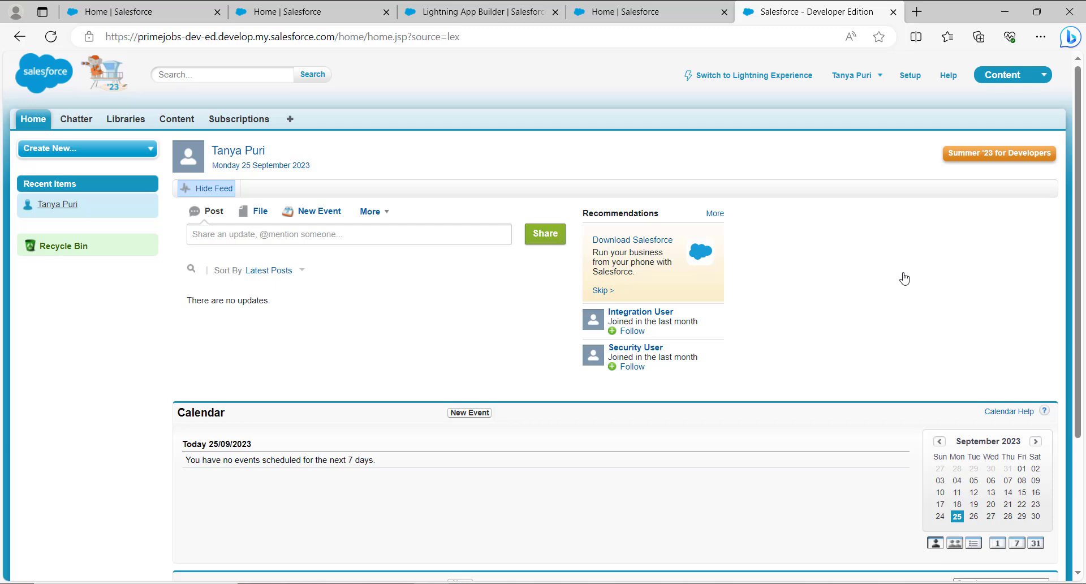
click(911, 75)
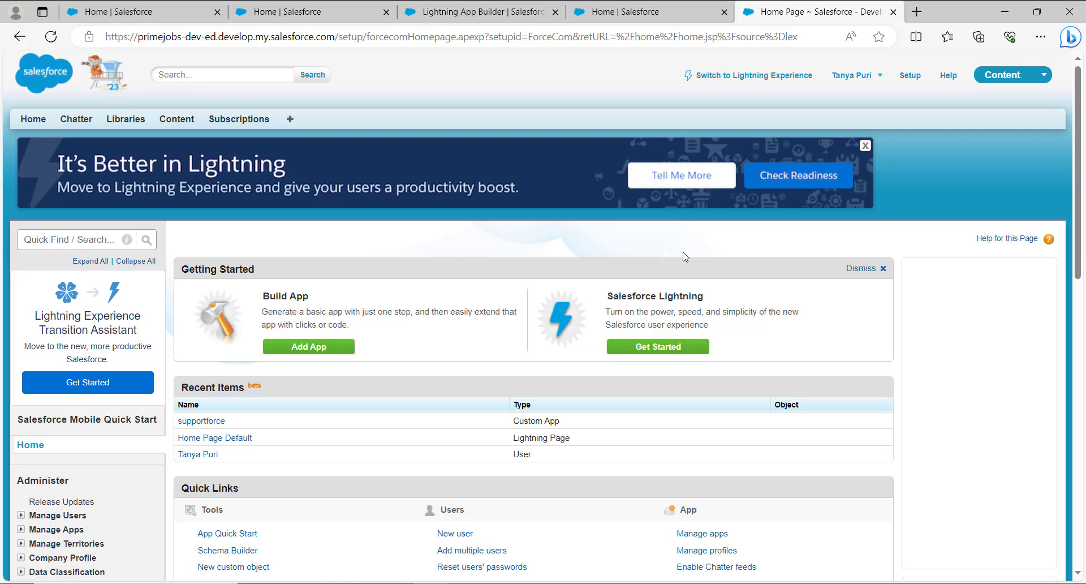
Step: Find Home Page Layouts by searching Setup for "Home Page" and open the DE Default layout for editing
click(66, 239)
text(Home)
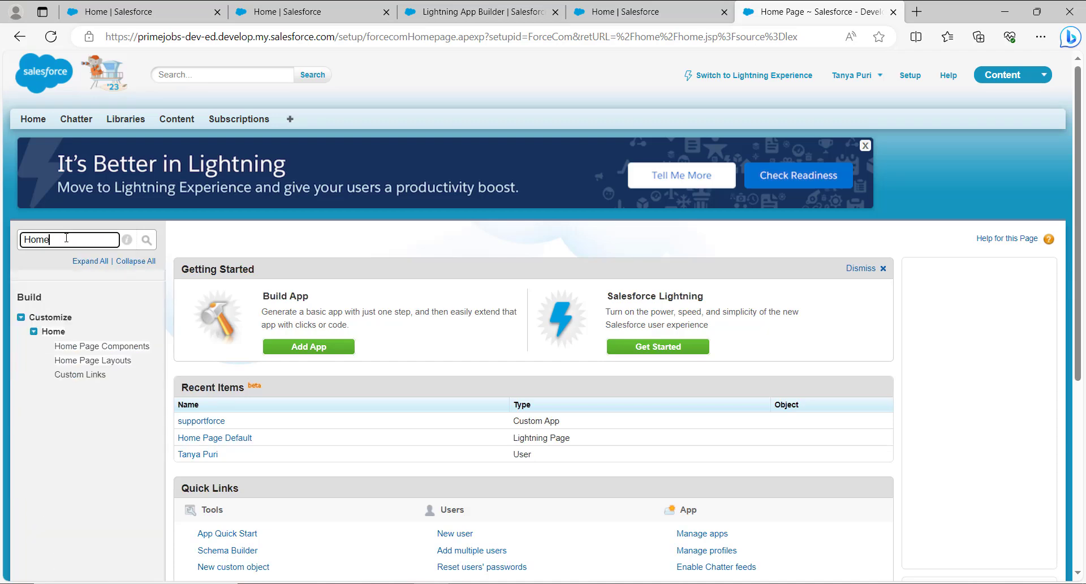
text( Page)
click(98, 363)
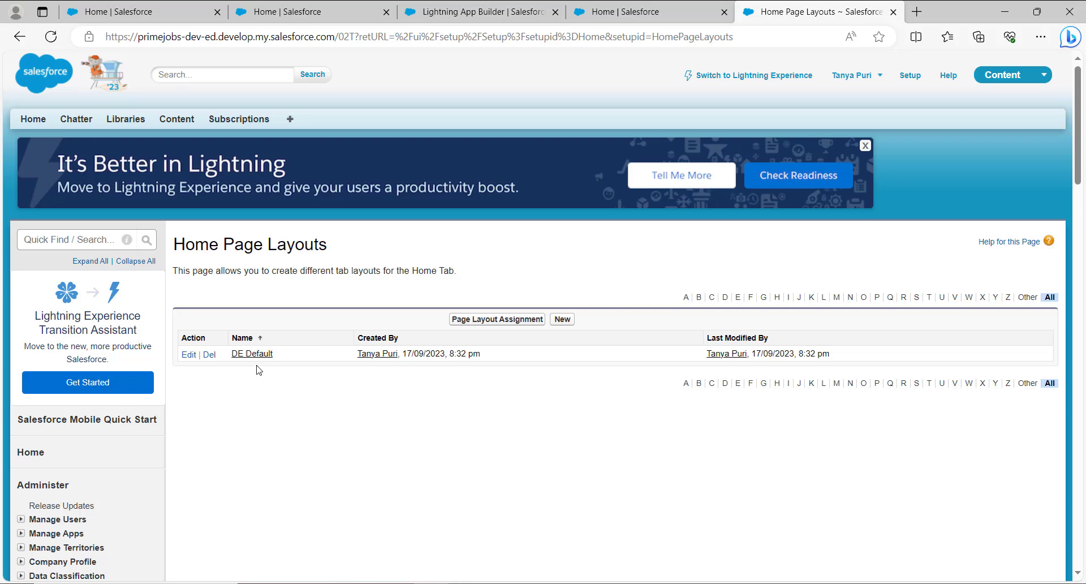
click(189, 355)
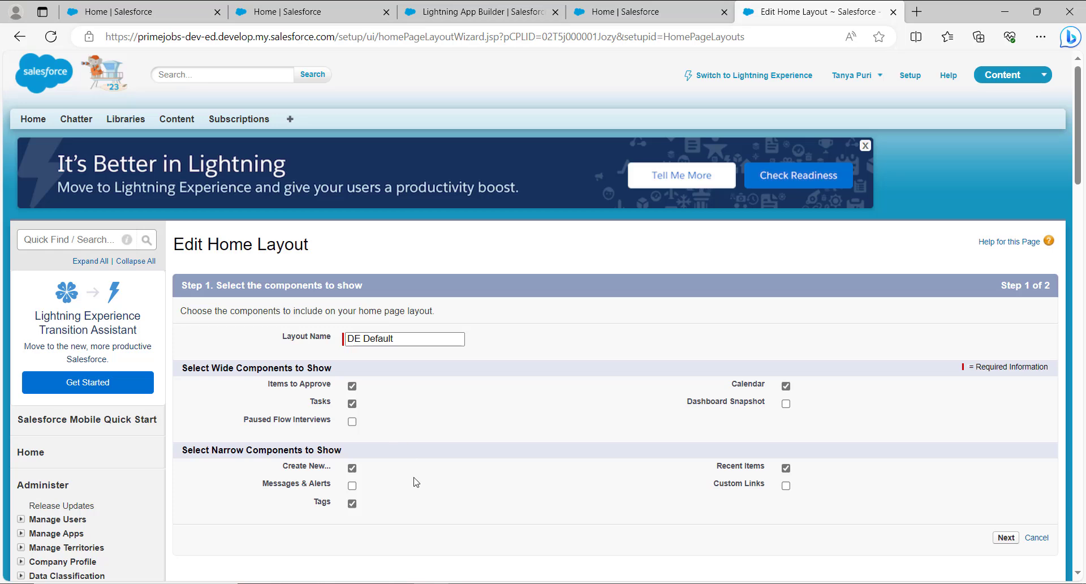
Step: Exclude Tasks and include Messages & Alerts in the DE Default layout, and continue to the component ordering step
scroll(442, 443, down, 1)
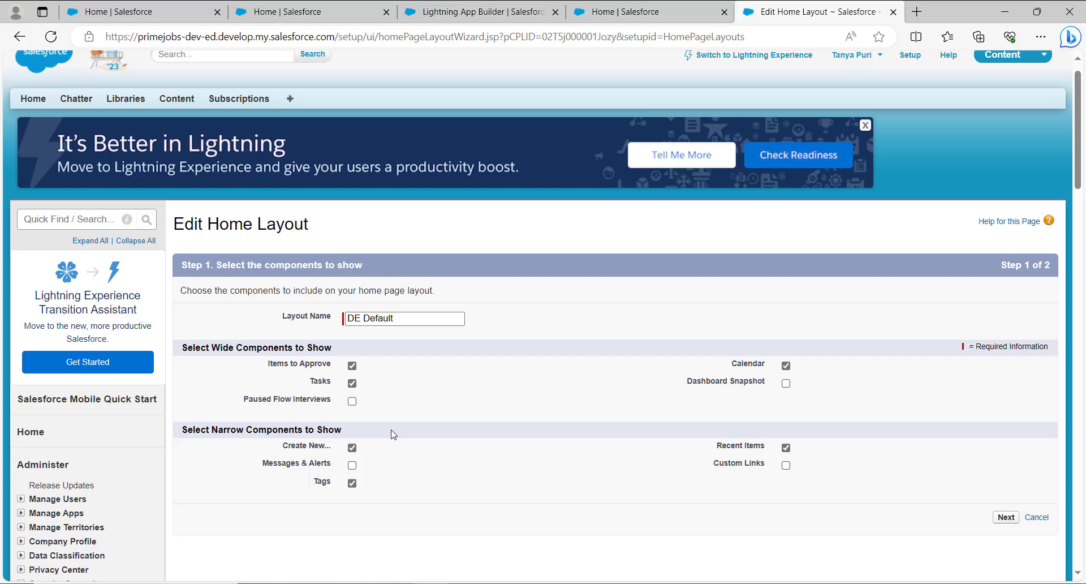
click(352, 385)
click(352, 466)
click(1011, 519)
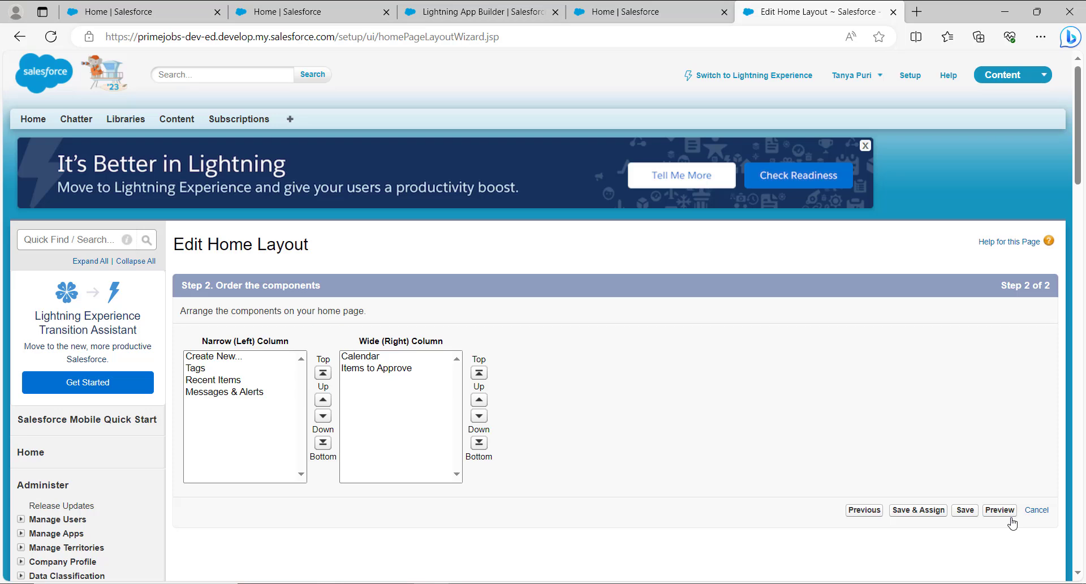
Step: Move Items to Approve above Calendar in the wide column of the home layout
click(363, 370)
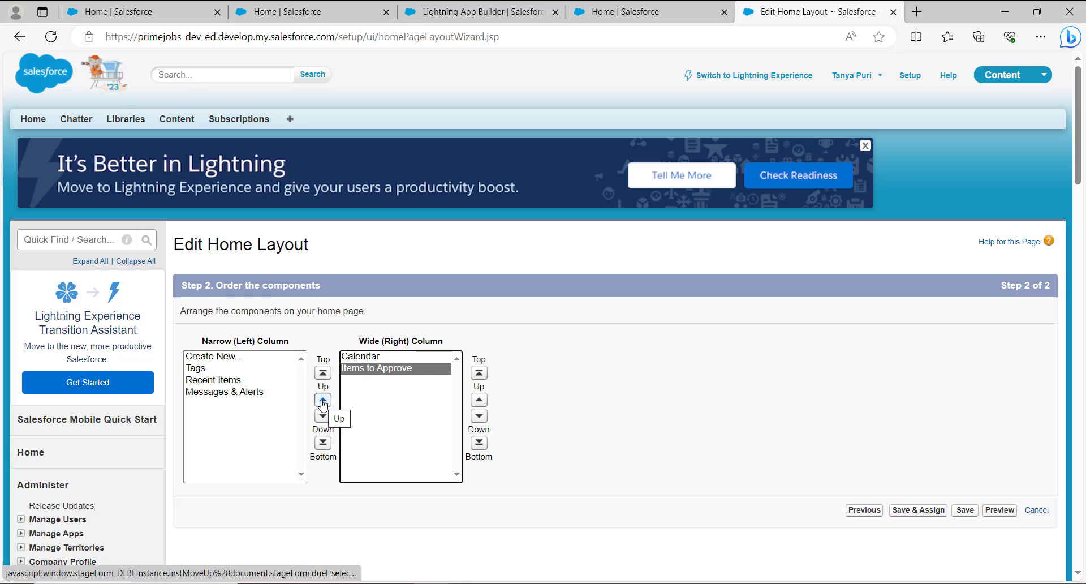
click(323, 402)
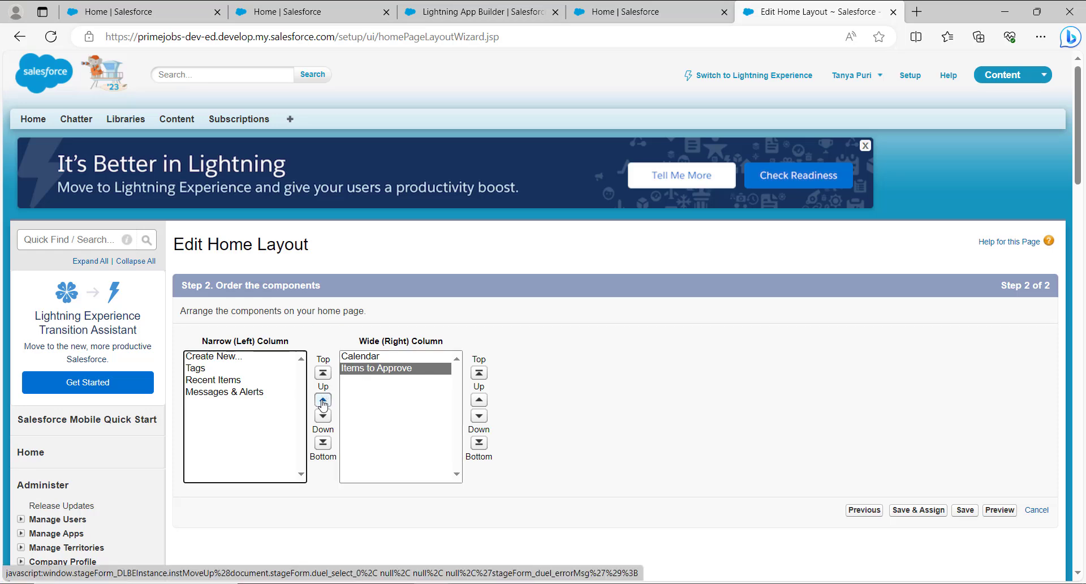
click(480, 401)
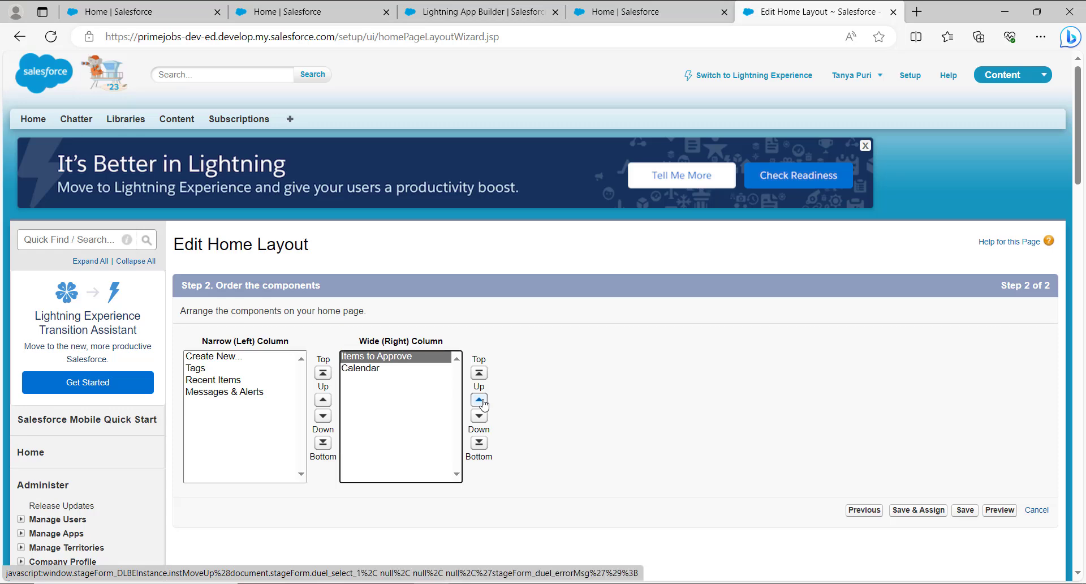
Step: Order the narrow column as Messages & Alerts, Recent Items, Tags and Create New
click(231, 394)
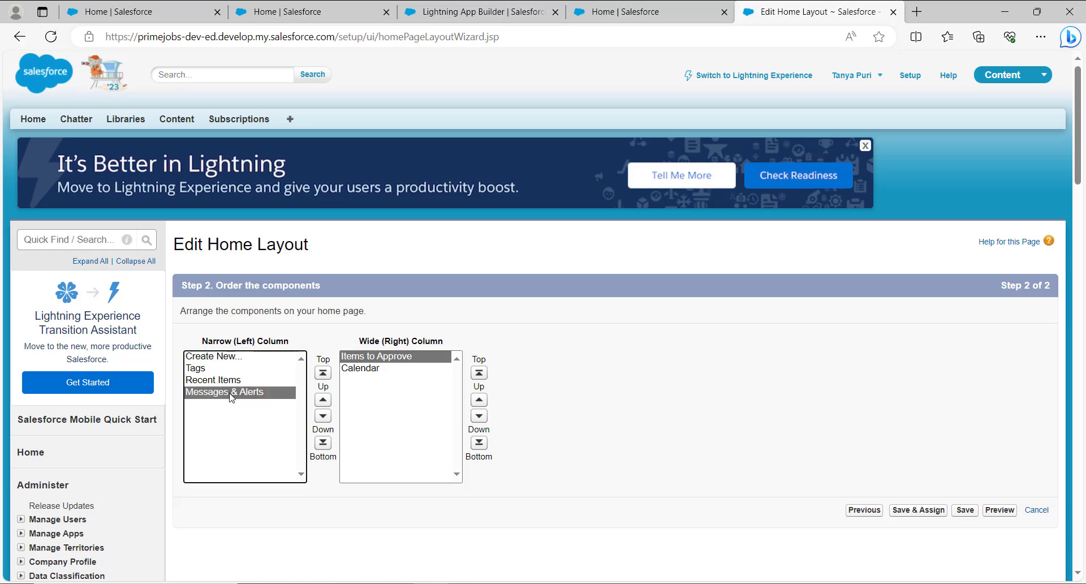
click(322, 374)
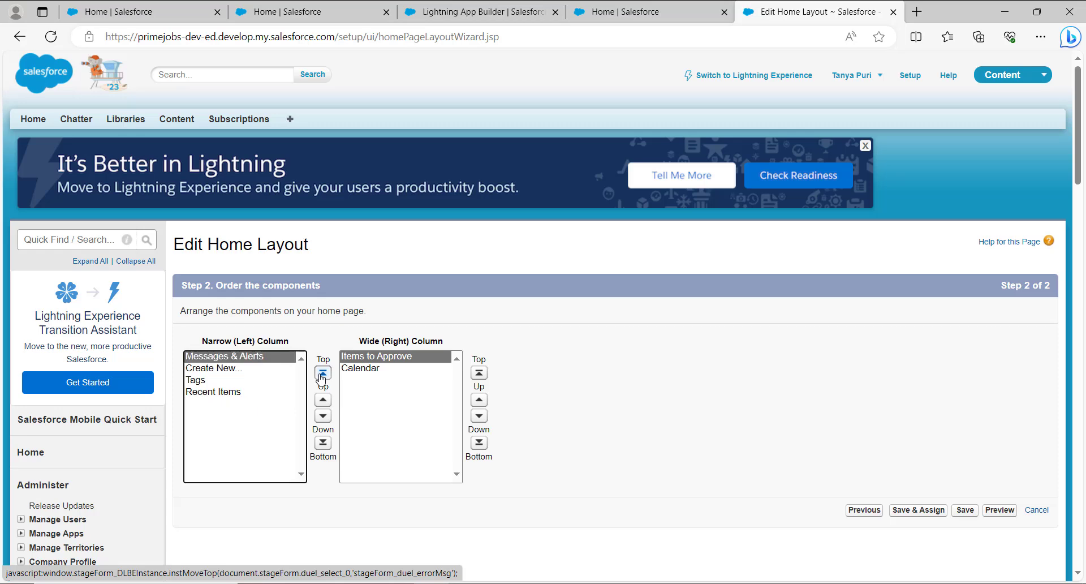
click(213, 391)
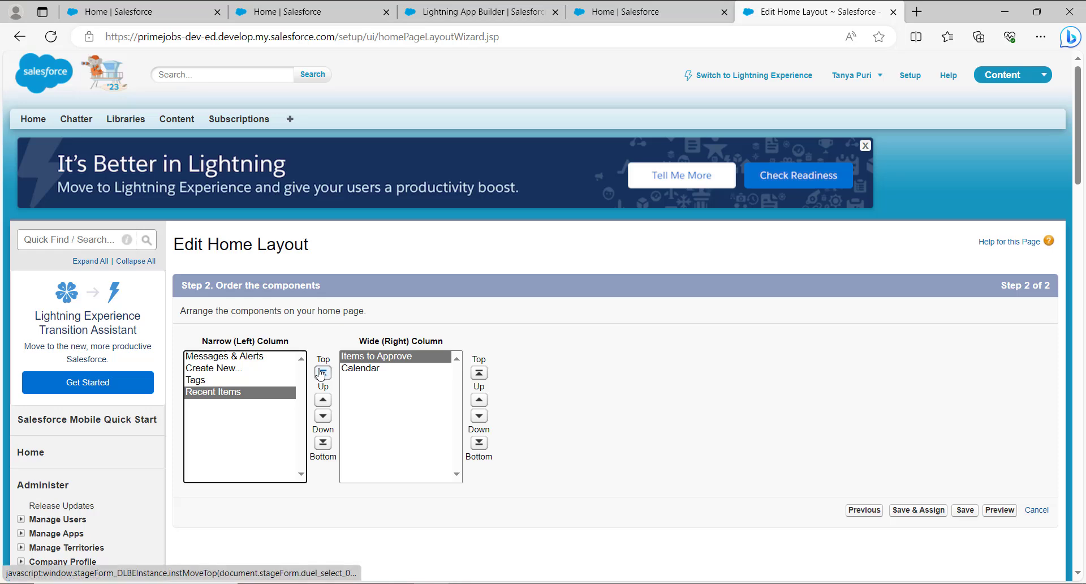
click(322, 400)
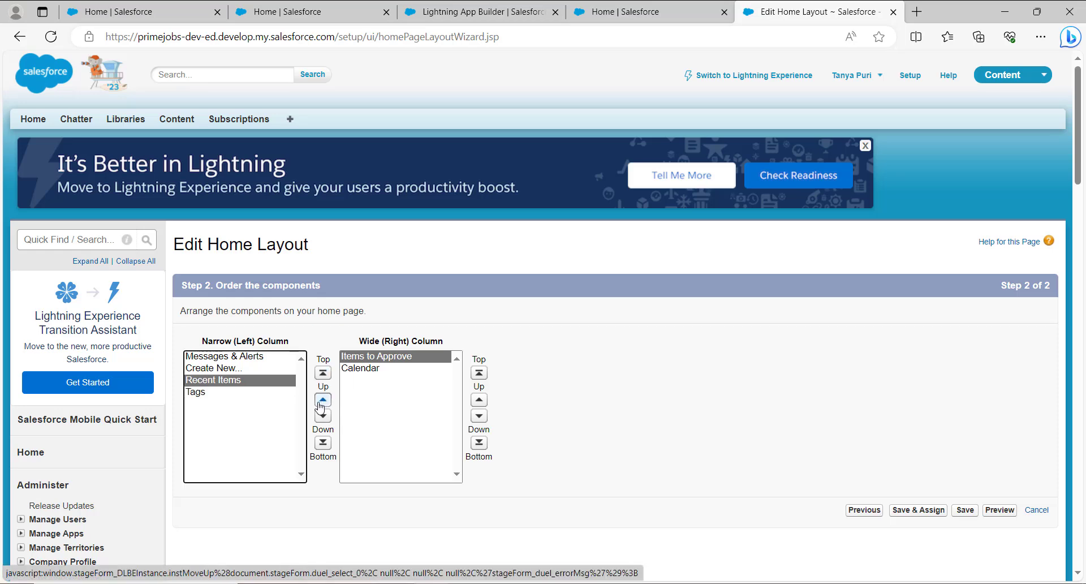
click(323, 400)
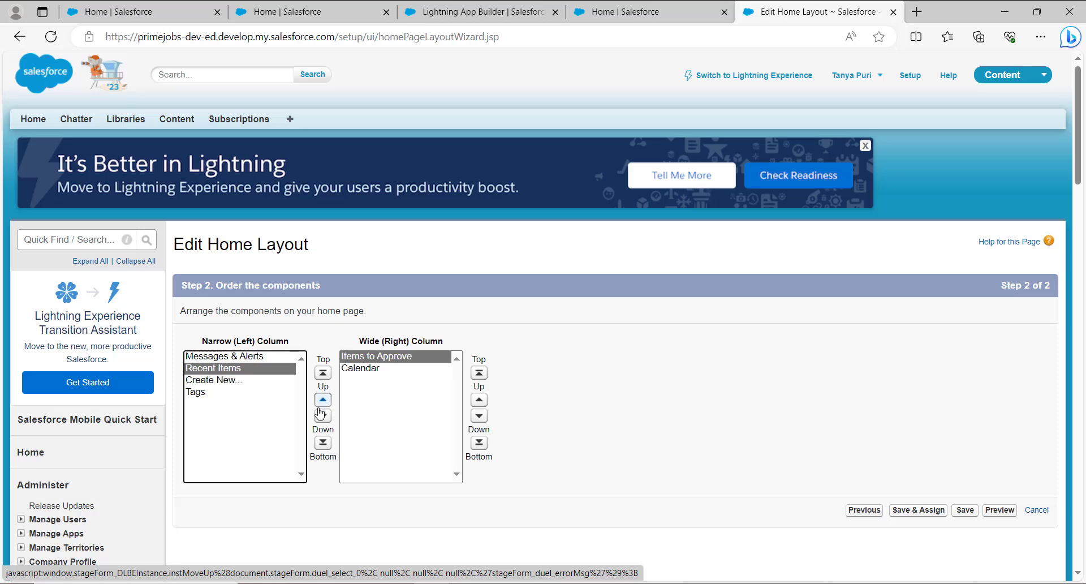
click(233, 381)
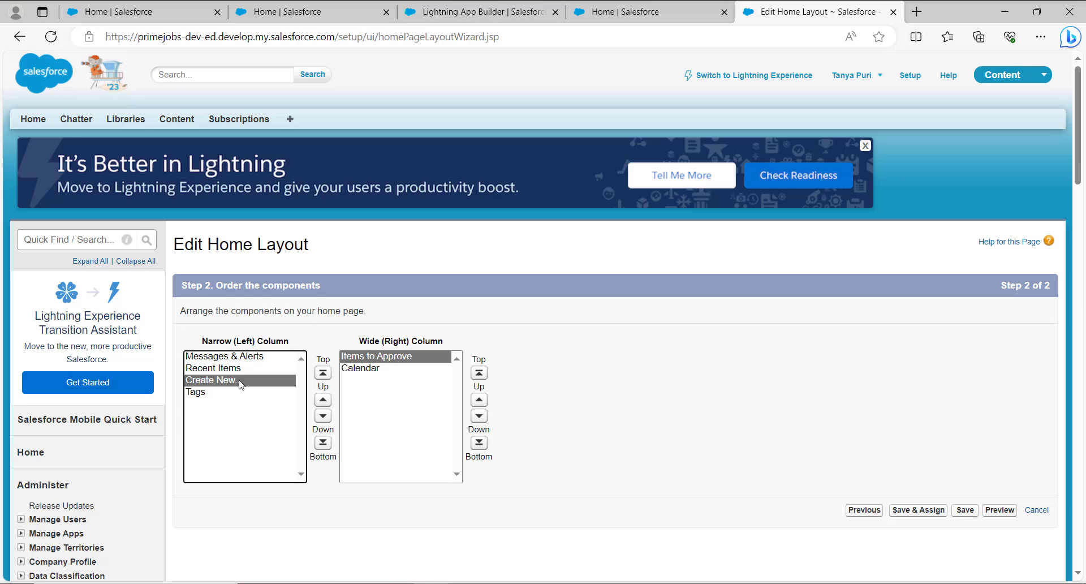
click(323, 444)
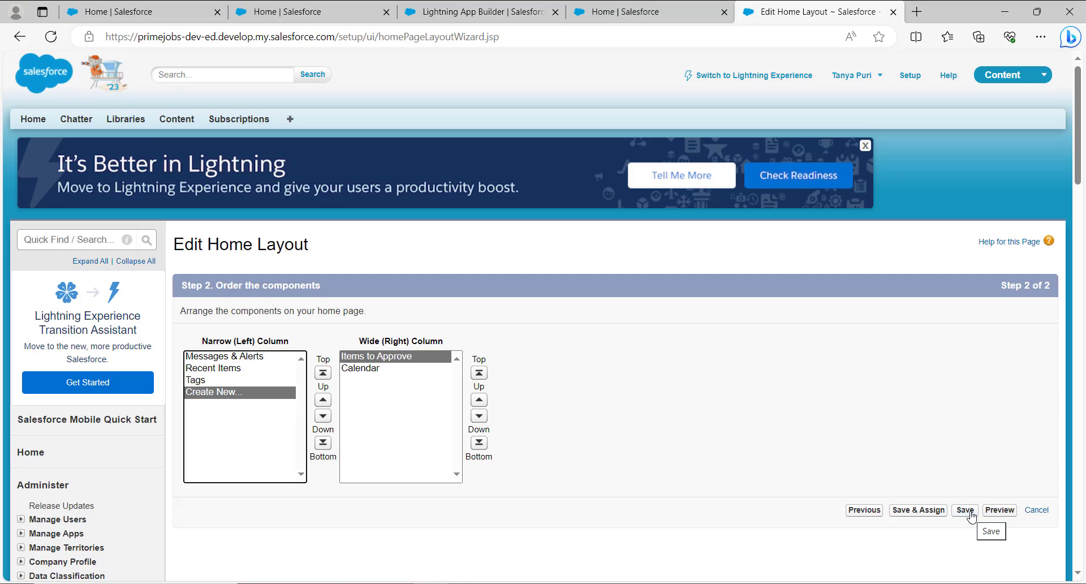
Step: Preview the rearranged home layout in a maximized window, close the preview and save the layout
click(1015, 513)
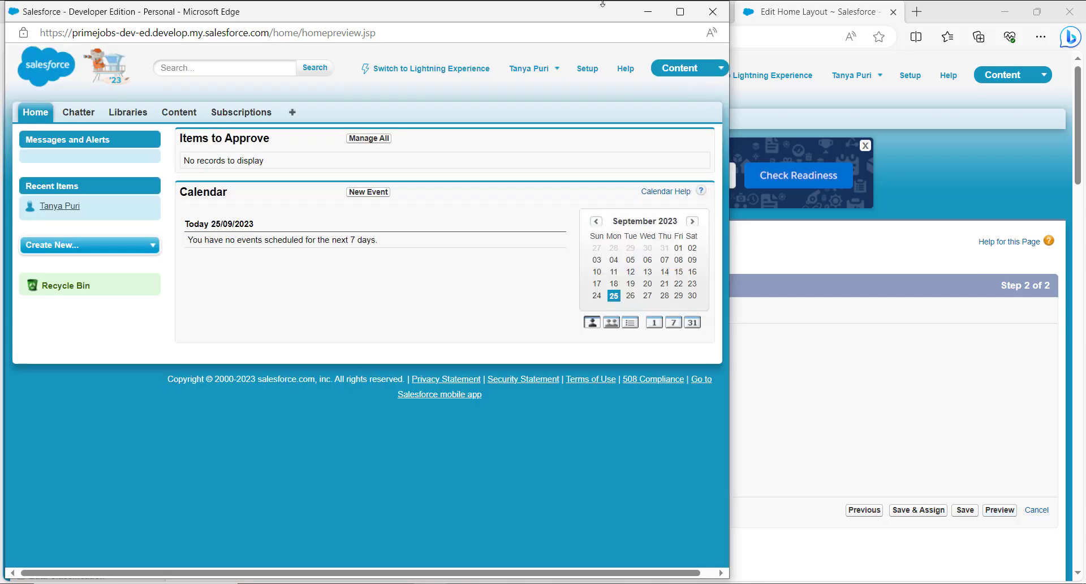
click(681, 11)
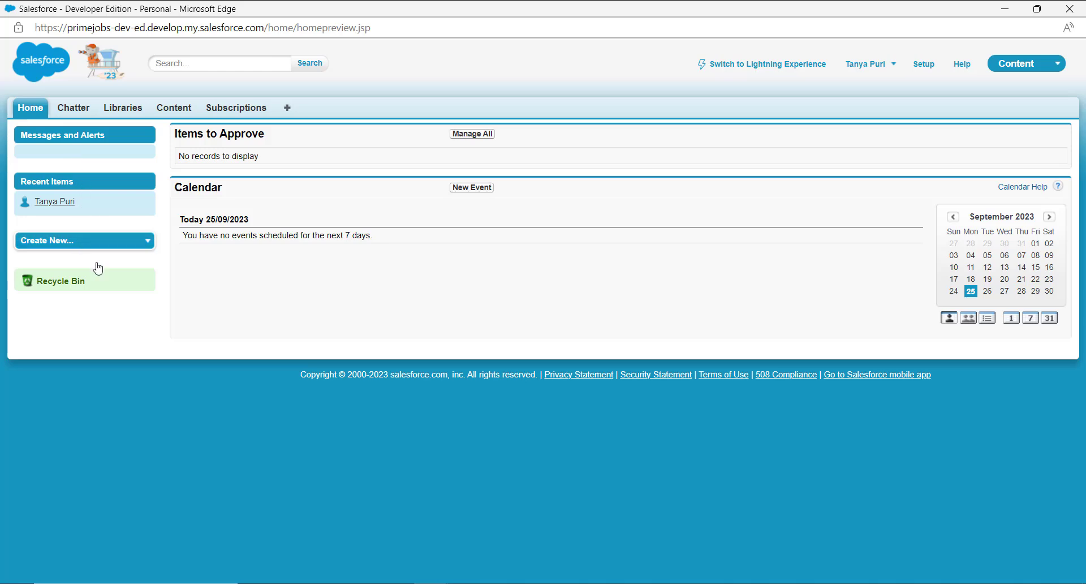
click(1069, 9)
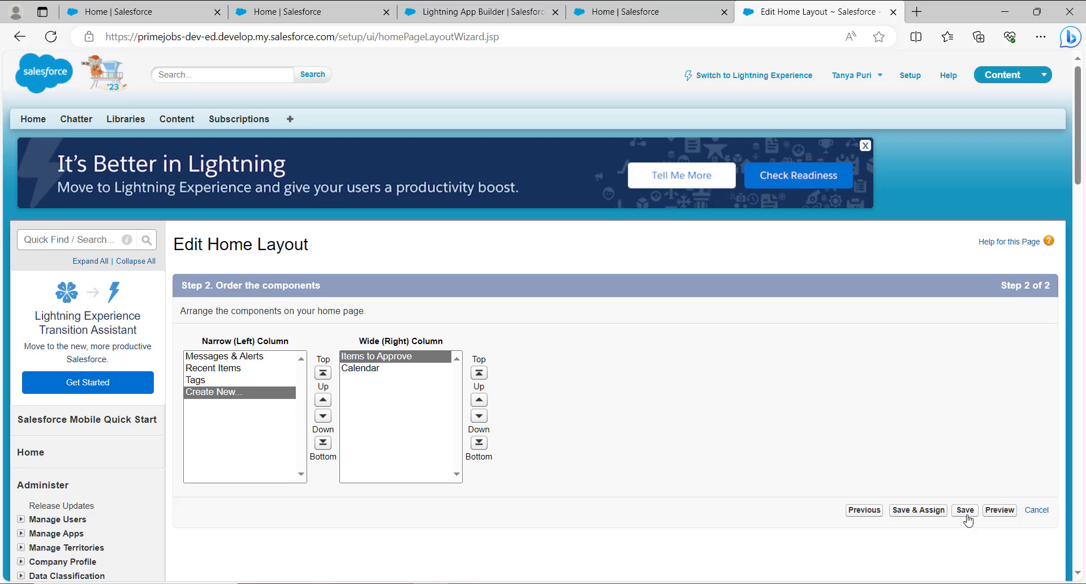
click(968, 516)
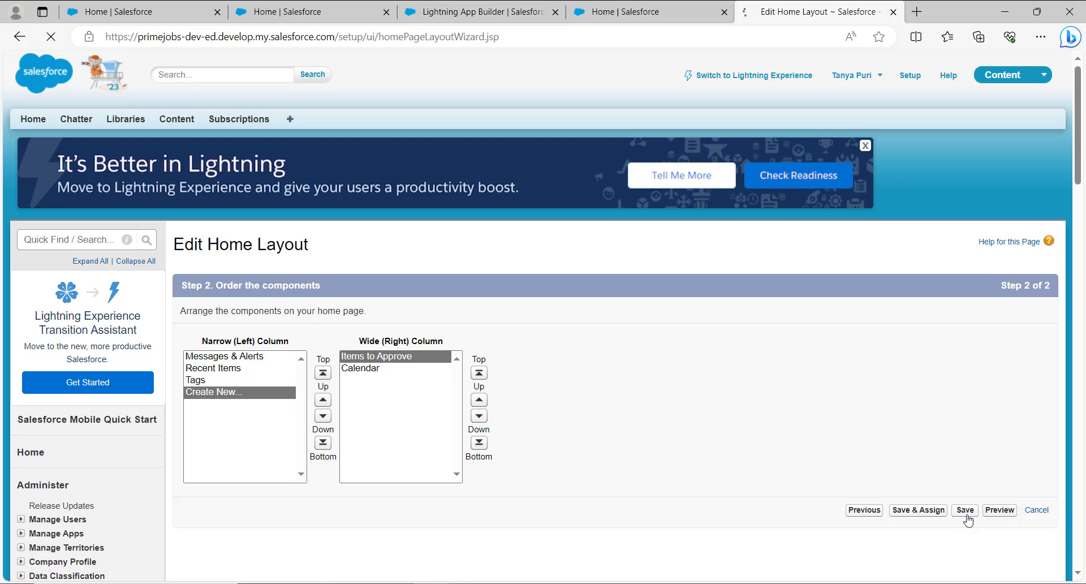